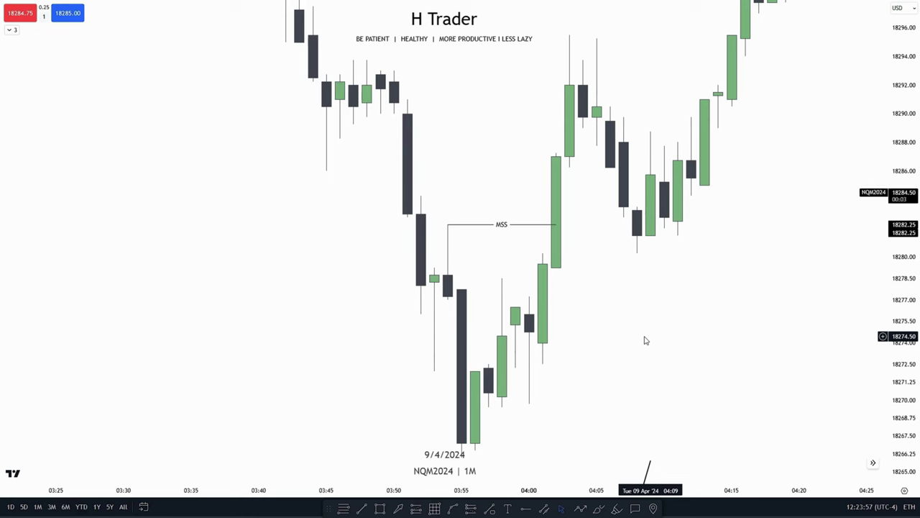
Examine the zigzag schematic below the one-minute candles, from its descending swings to the final upward leg
{"action": "left_click_drag", "start_coordinate": [643, 327], "coordinate": [593, 112]}
{"action": "left_click_drag", "start_coordinate": [693, 270], "coordinate": [688, 151]}
{"action": "left_click_drag", "start_coordinate": [699, 236], "coordinate": [704, 166]}
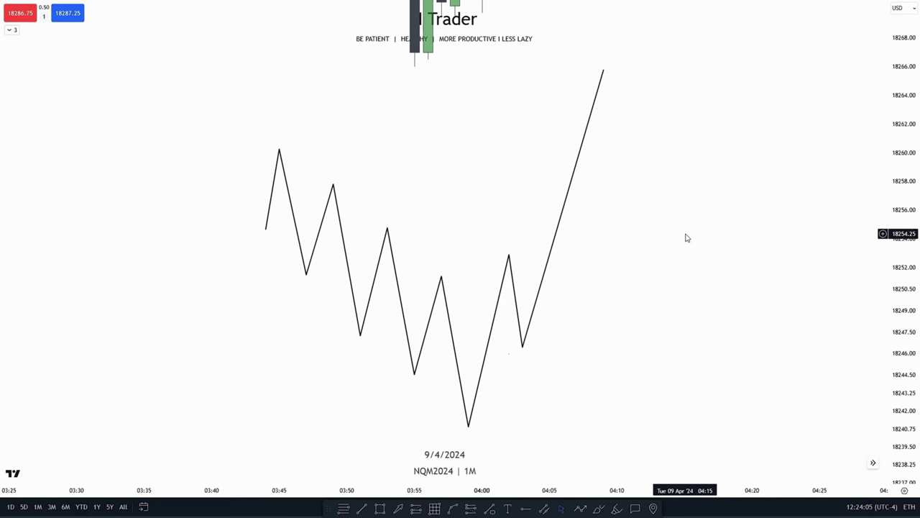
{"action": "left_click_drag", "start_coordinate": [686, 237], "coordinate": [664, 267]}
{"action": "left_click_drag", "start_coordinate": [899, 217], "coordinate": [898, 266]}
{"action": "left_click_drag", "start_coordinate": [723, 306], "coordinate": [754, 247]}
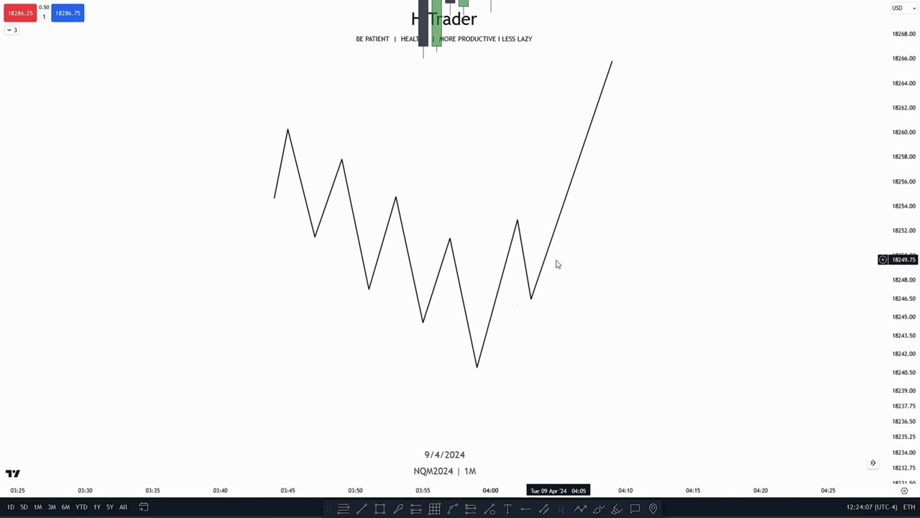
{"action": "left_click_drag", "start_coordinate": [444, 166], "coordinate": [422, 172]}
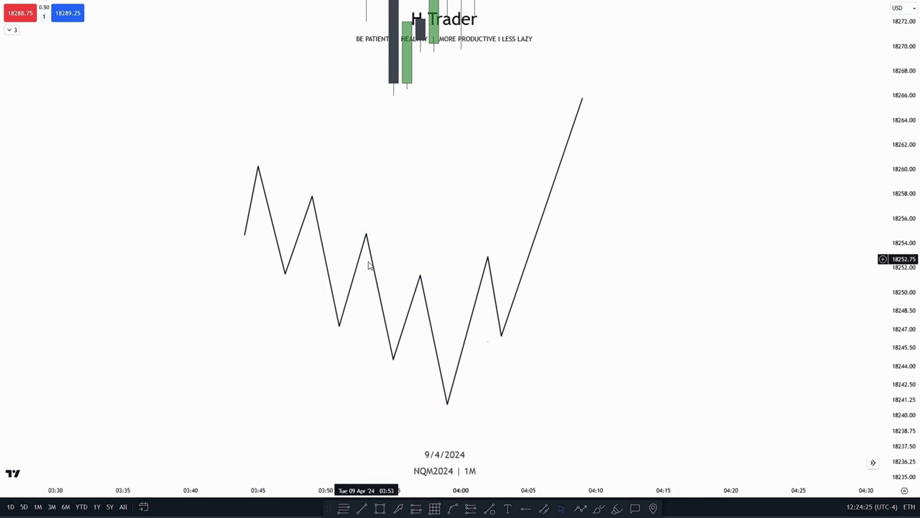
{"action": "mouse_move", "coordinate": [528, 393]}
{"action": "left_mouse_down"}
{"action": "mouse_move", "coordinate": [524, 340]}
{"action": "mouse_move", "coordinate": [512, 363]}
{"action": "left_mouse_up"}
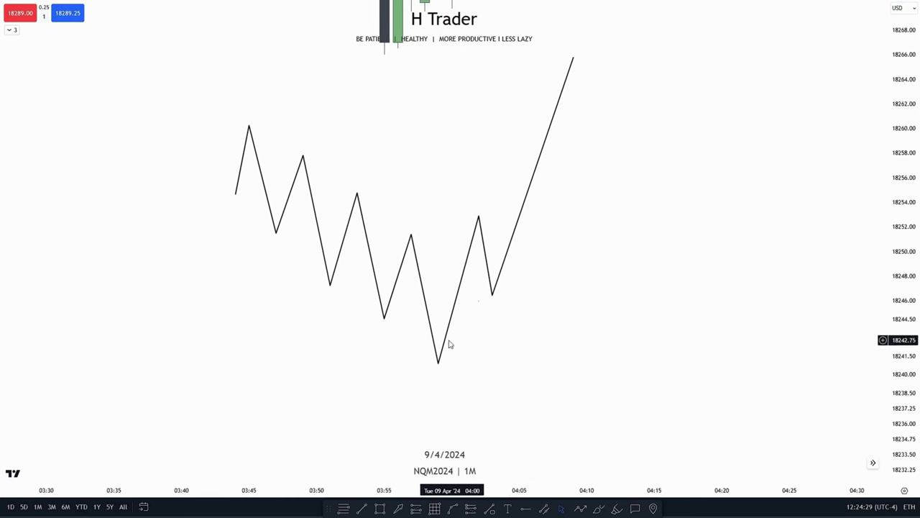
Draw a thin horizontal trend line on the zigzag from its last lower high at 18251.50 to the 04:02 up-leg
{"action": "left_click", "coordinate": [464, 245]}
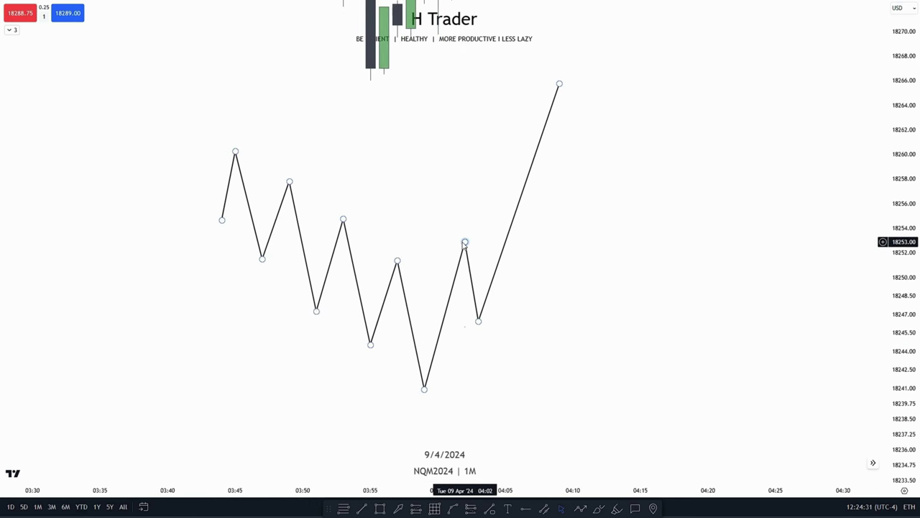
{"action": "left_click_drag", "start_coordinate": [600, 309], "coordinate": [593, 344]}
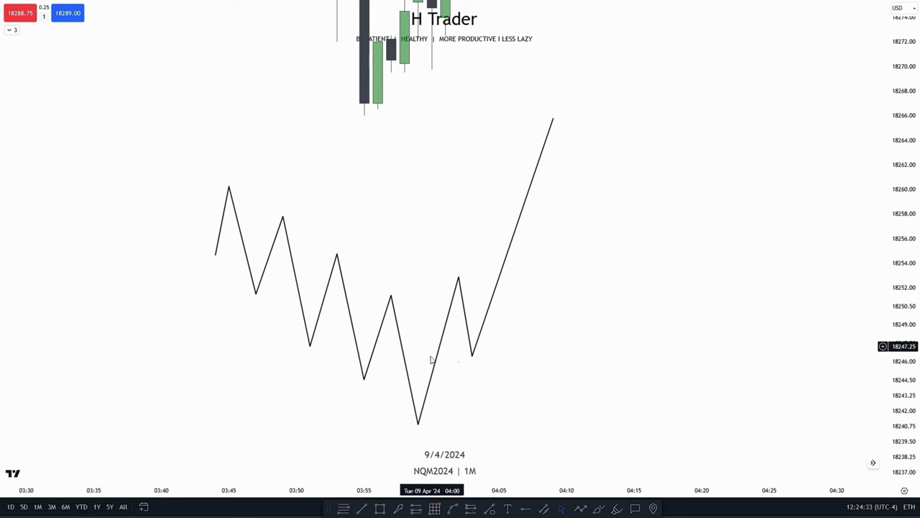
{"action": "left_click", "coordinate": [363, 510]}
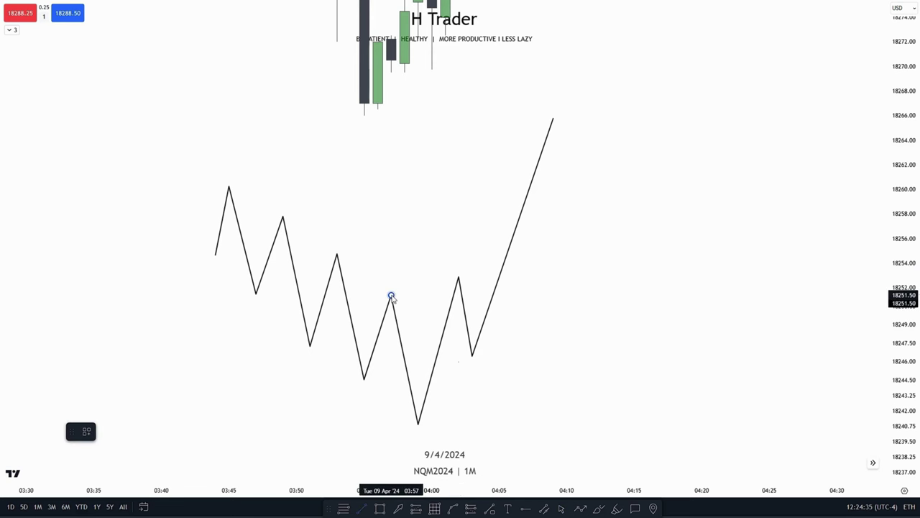
{"action": "left_click", "coordinate": [454, 303]}
{"action": "left_click_drag", "start_coordinate": [616, 334], "coordinate": [623, 309]}
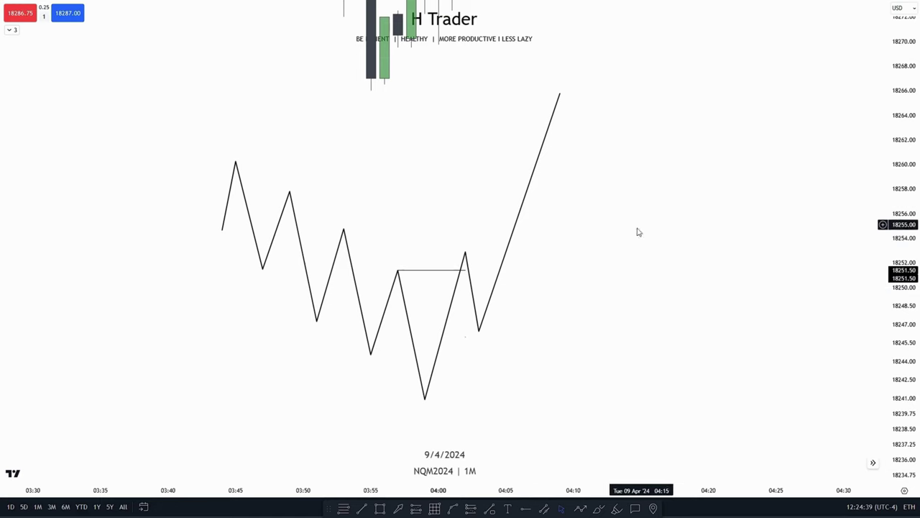
Compare the MSS line on the one-minute candles with the marked break of the last lower high on the zigzag
{"action": "left_click_drag", "start_coordinate": [404, 141], "coordinate": [411, 194]}
{"action": "left_click_drag", "start_coordinate": [471, 155], "coordinate": [490, 285]}
{"action": "left_click_drag", "start_coordinate": [496, 88], "coordinate": [491, 125]}
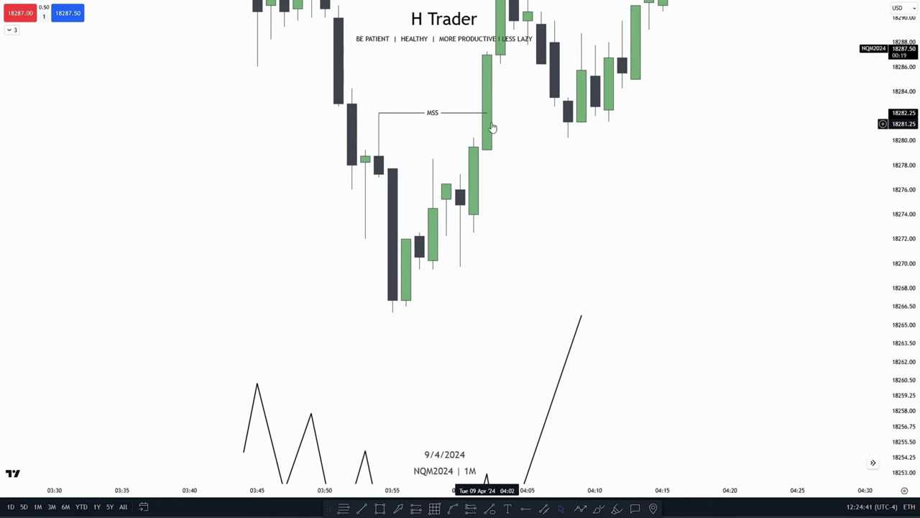
{"action": "left_click_drag", "start_coordinate": [522, 271], "coordinate": [528, 161]}
{"action": "left_click_drag", "start_coordinate": [544, 253], "coordinate": [529, 167]}
{"action": "left_click_drag", "start_coordinate": [641, 301], "coordinate": [645, 260]}
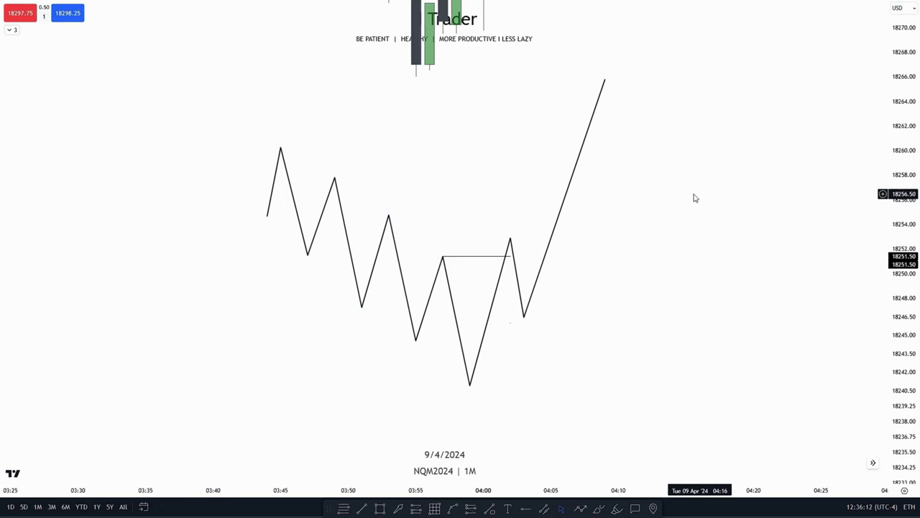
{"action": "left_click_drag", "start_coordinate": [694, 195], "coordinate": [684, 412]}
{"action": "left_click_drag", "start_coordinate": [714, 272], "coordinate": [676, 366]}
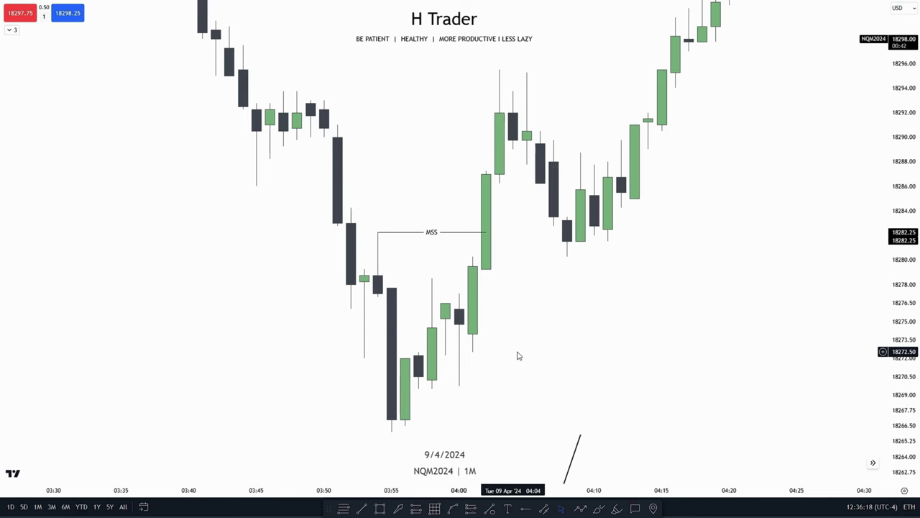
{"action": "left_click_drag", "start_coordinate": [520, 343], "coordinate": [499, 413]}
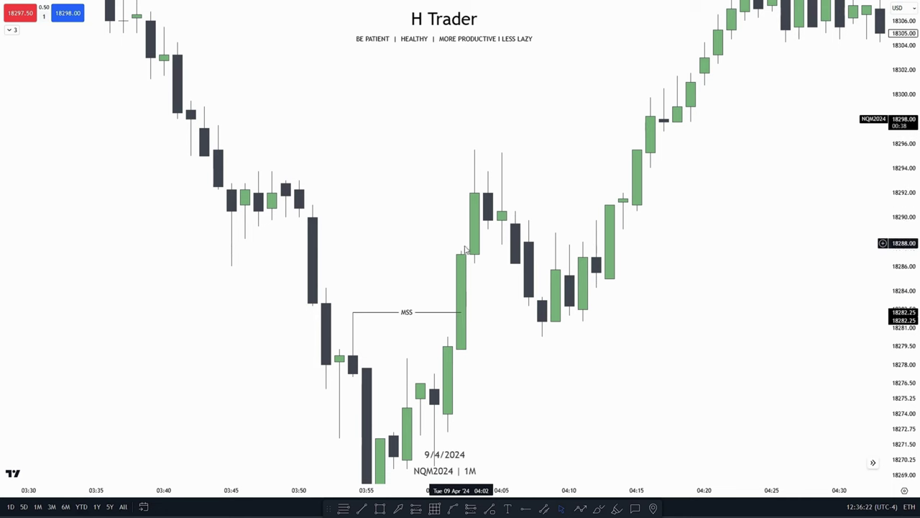
{"action": "left_click_drag", "start_coordinate": [446, 262], "coordinate": [442, 325]}
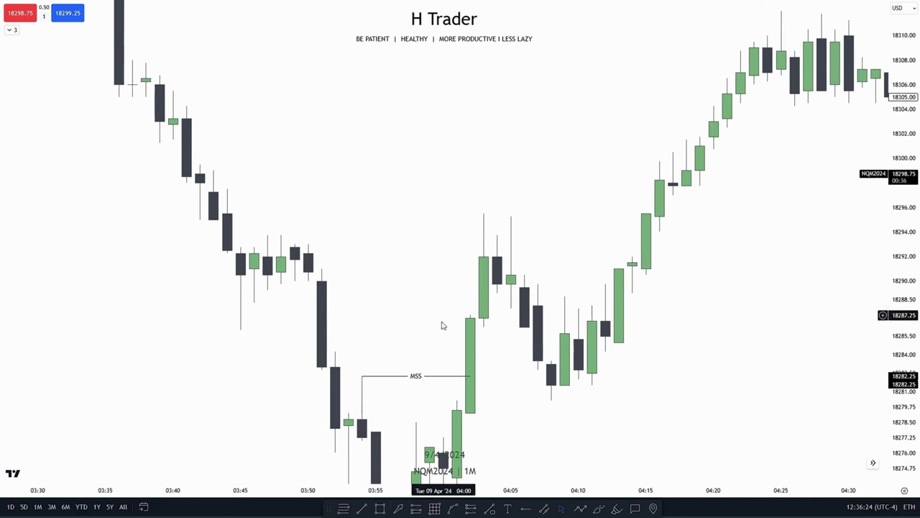
Draw a horizontal trend line at 18293.75 from the 03:47 high to the 04:03 candle and delete it again
{"action": "left_click", "coordinate": [266, 236]}
{"action": "left_click", "coordinate": [483, 236]}
{"action": "left_click", "coordinate": [589, 234]}
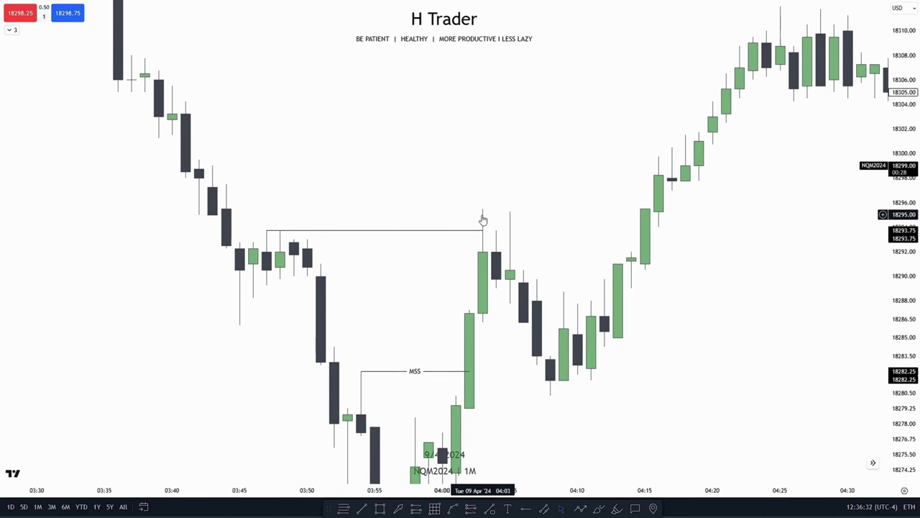
{"action": "left_click", "coordinate": [467, 237]}
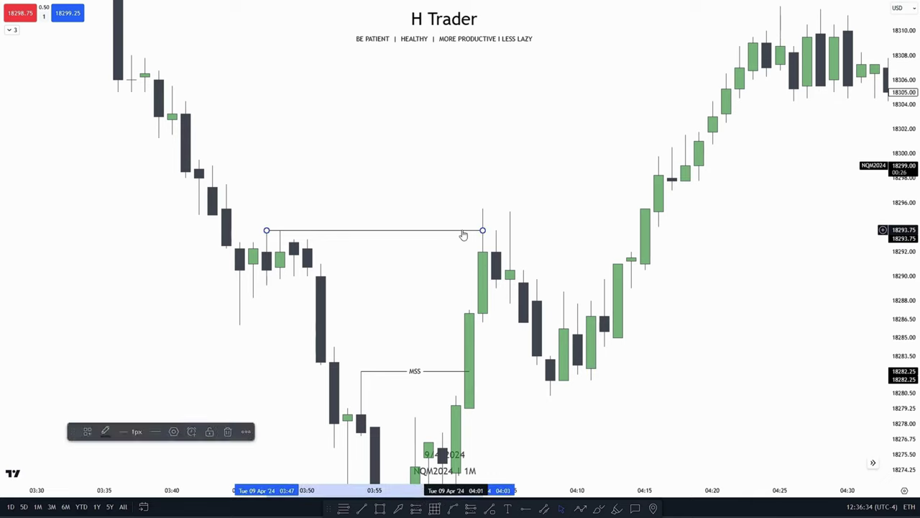
{"action": "key", "text": "Delete"}
Examine the decline leading into the MSS line and the rally that breaks above it on the one-minute chart
{"action": "left_click_drag", "start_coordinate": [511, 376], "coordinate": [517, 230]}
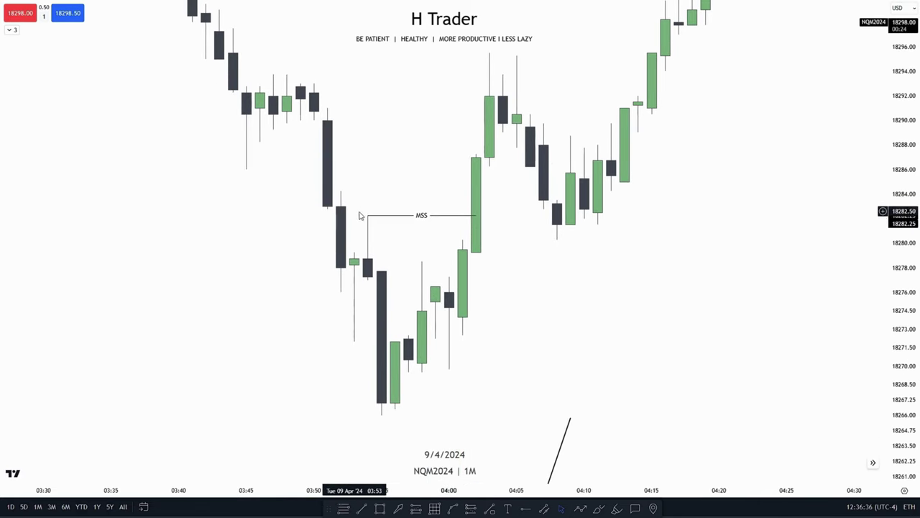
{"action": "left_click_drag", "start_coordinate": [413, 168], "coordinate": [568, 354]}
{"action": "scroll", "coordinate": [569, 354], "scroll_direction": "down", "scroll_amount": 3}
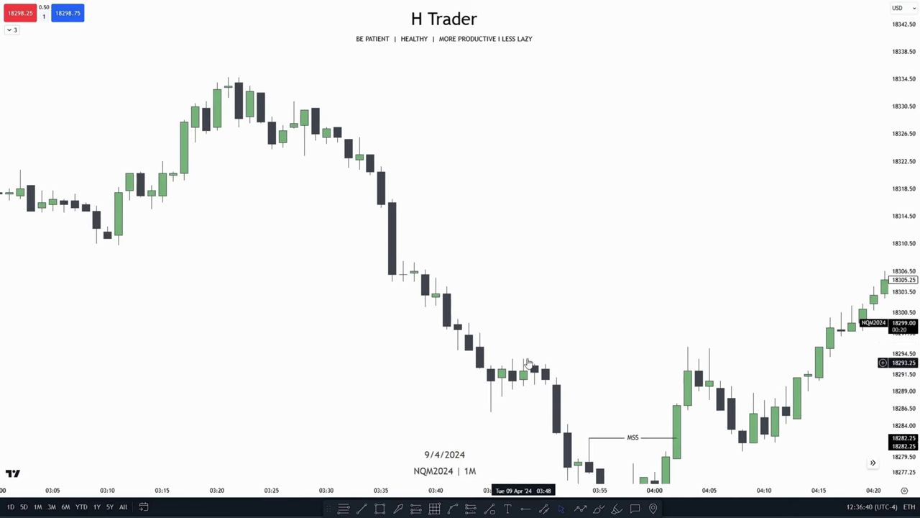
{"action": "left_click_drag", "start_coordinate": [527, 364], "coordinate": [486, 309]}
{"action": "left_click_drag", "start_coordinate": [895, 374], "coordinate": [890, 246]}
{"action": "left_click_drag", "start_coordinate": [737, 321], "coordinate": [630, 93]}
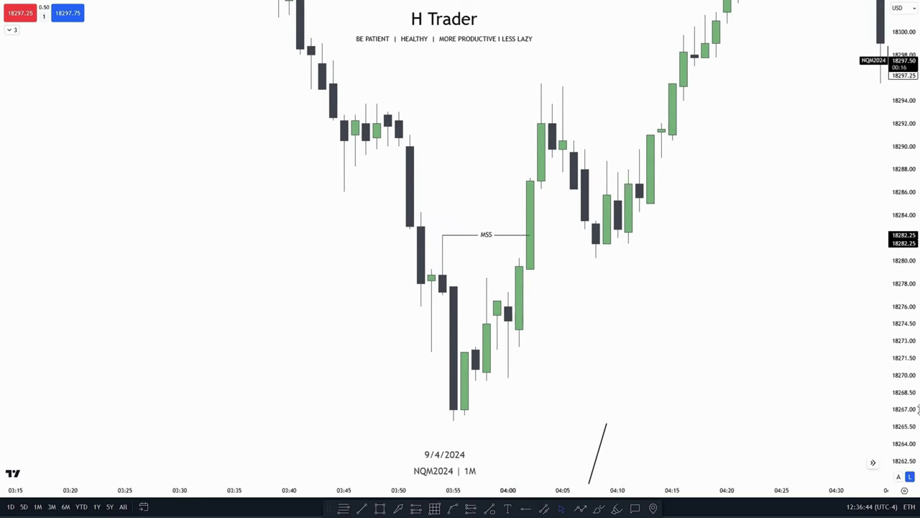
{"action": "left_click_drag", "start_coordinate": [901, 368], "coordinate": [898, 309]}
{"action": "left_click_drag", "start_coordinate": [641, 373], "coordinate": [654, 398]}
{"action": "scroll", "coordinate": [423, 358], "scroll_direction": "up", "scroll_amount": 2}
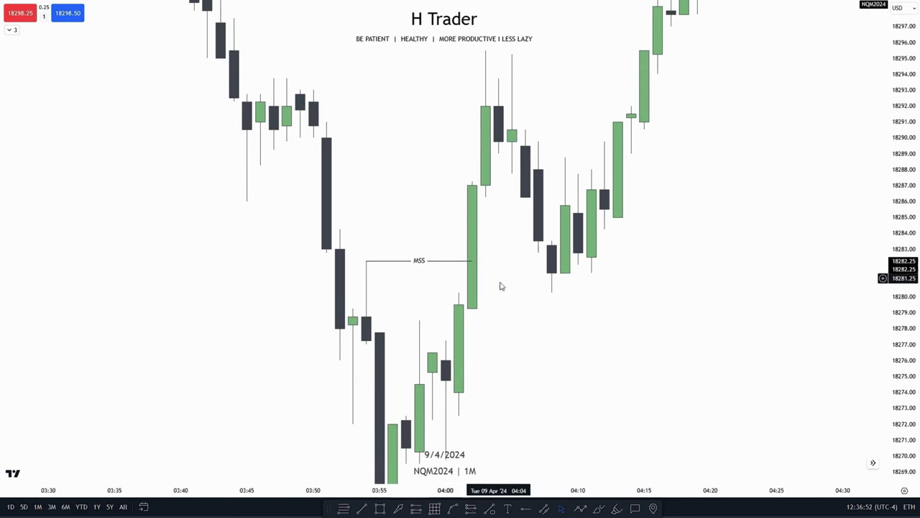
Draw a rectangle from the start of the MSS line at 18282.25 up over the 04:03 and 04:05 highs
{"action": "left_click_drag", "start_coordinate": [496, 303], "coordinate": [461, 358]}
{"action": "left_click_drag", "start_coordinate": [518, 358], "coordinate": [509, 362]}
{"action": "left_click", "coordinate": [382, 509]}
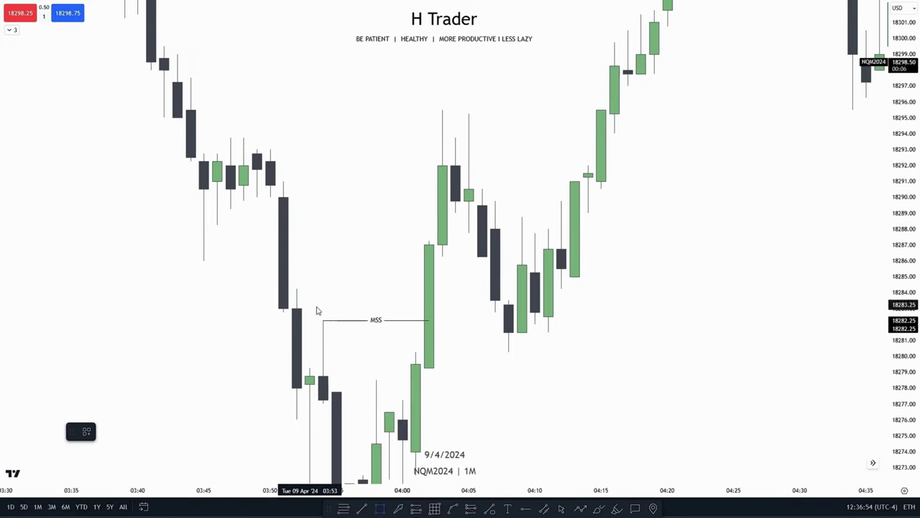
{"action": "left_click_drag", "start_coordinate": [323, 319], "coordinate": [495, 105]}
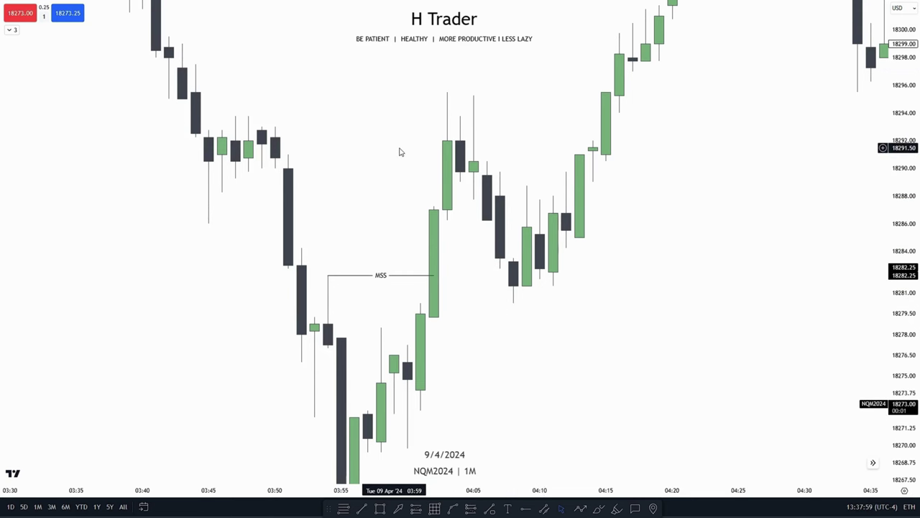
Examine the candles that close above the MSS line and the pullback and rally that follow on the one-minute chart
{"action": "left_click_drag", "start_coordinate": [399, 152], "coordinate": [367, 223]}
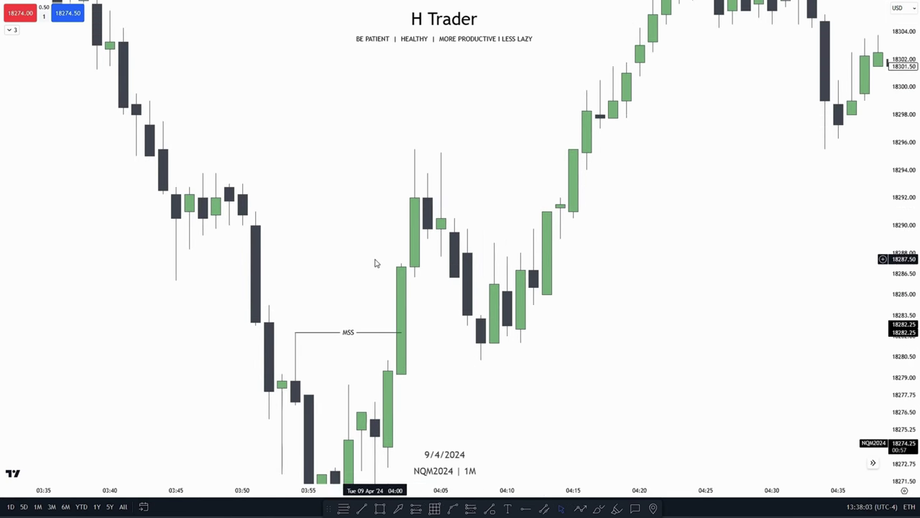
{"action": "left_click_drag", "start_coordinate": [369, 281], "coordinate": [405, 203]}
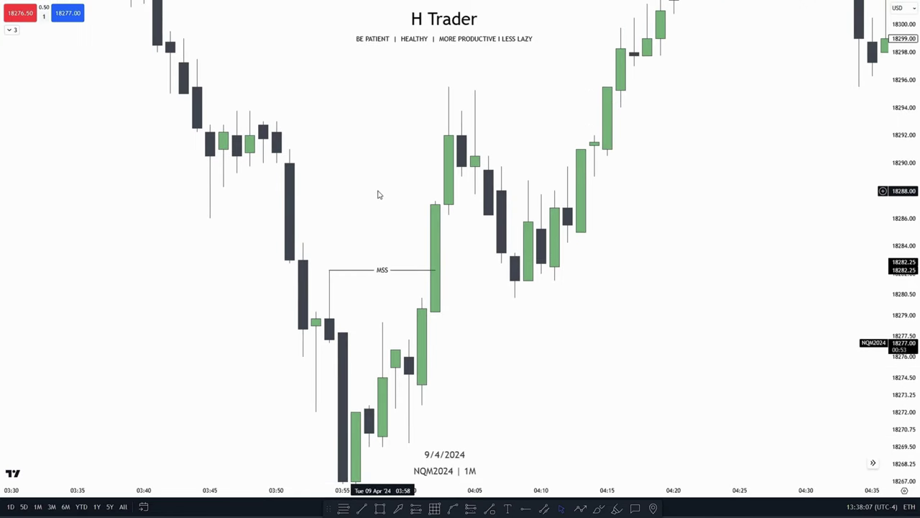
{"action": "left_click_drag", "start_coordinate": [383, 197], "coordinate": [339, 238]}
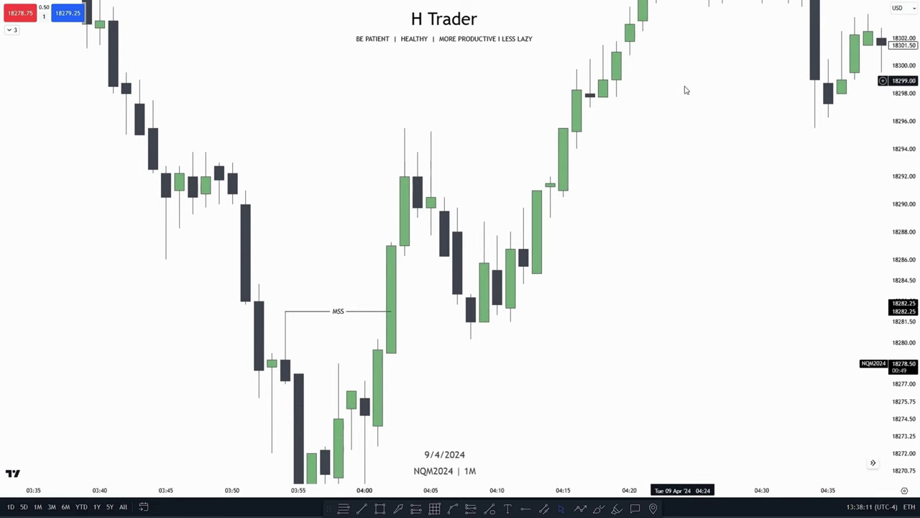
{"action": "left_click_drag", "start_coordinate": [685, 85], "coordinate": [664, 137]}
{"action": "scroll", "coordinate": [581, 345], "scroll_direction": "down", "scroll_amount": 2}
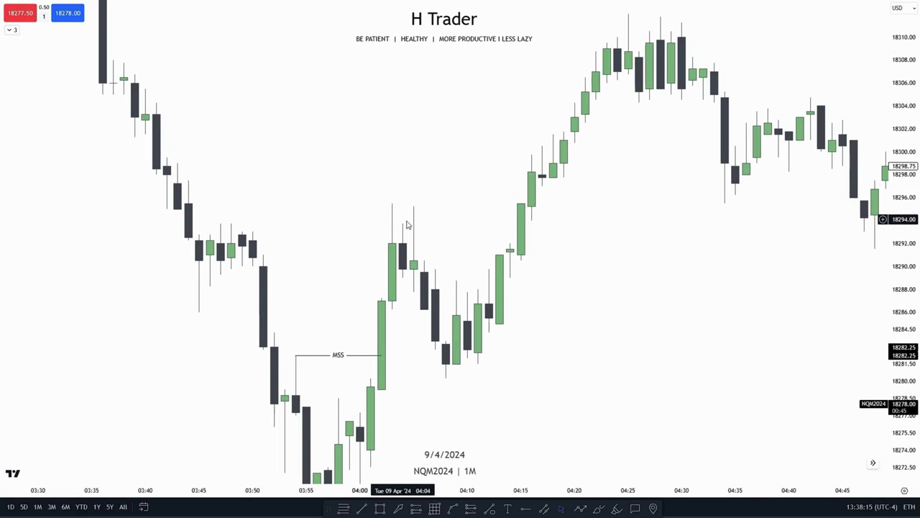
{"action": "left_click_drag", "start_coordinate": [446, 382], "coordinate": [663, 394]}
{"action": "left_click_drag", "start_coordinate": [427, 194], "coordinate": [453, 254]}
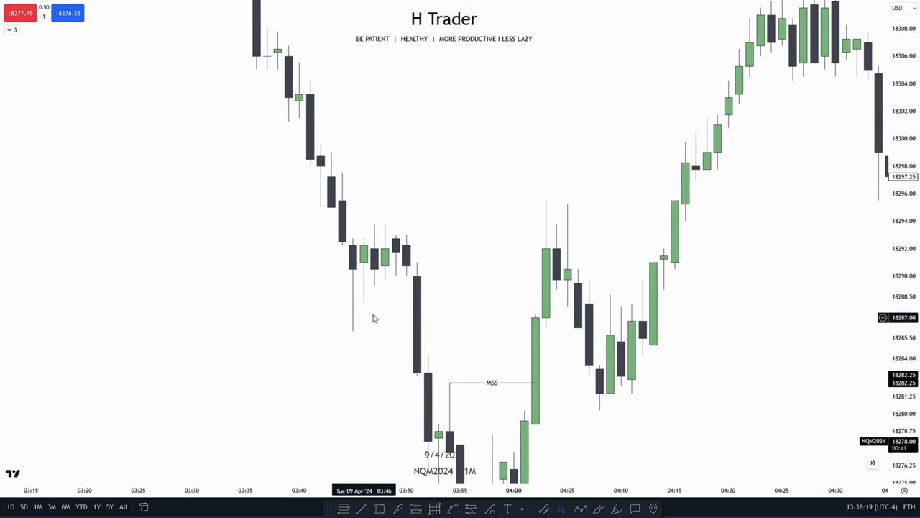
{"action": "left_click_drag", "start_coordinate": [438, 286], "coordinate": [314, 196]}
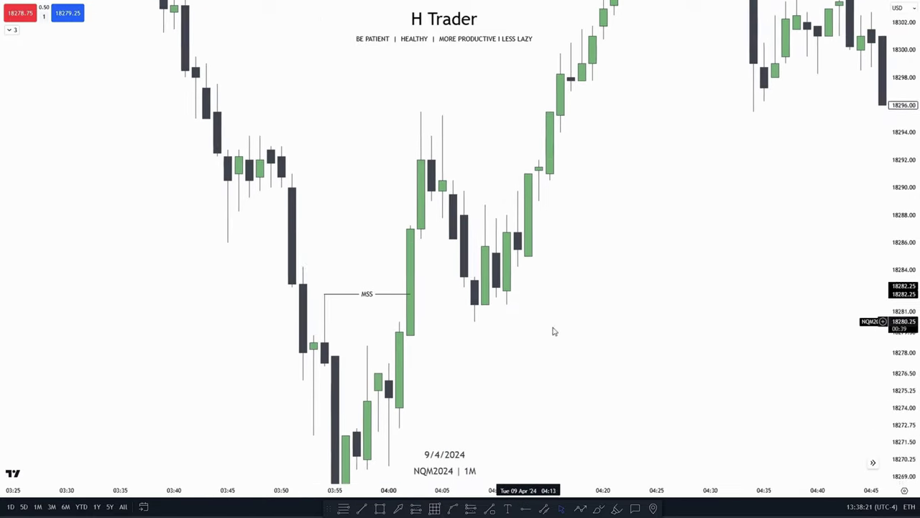
{"action": "left_click_drag", "start_coordinate": [536, 360], "coordinate": [497, 376]}
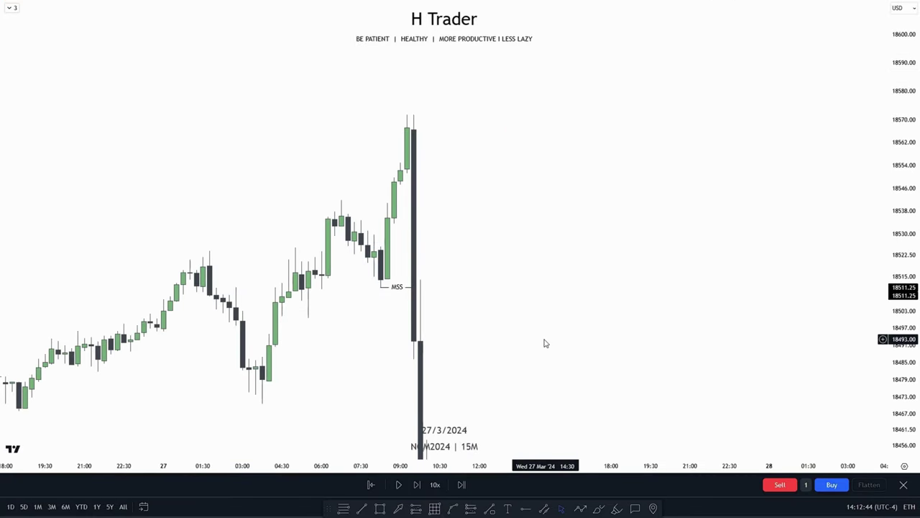
Draw a horizontal trend line at 18492.50 on the 15-minute 27/3/2024 chart, from the 09:30 candle's close to 12:45
{"action": "left_click_drag", "start_coordinate": [544, 343], "coordinate": [583, 273]}
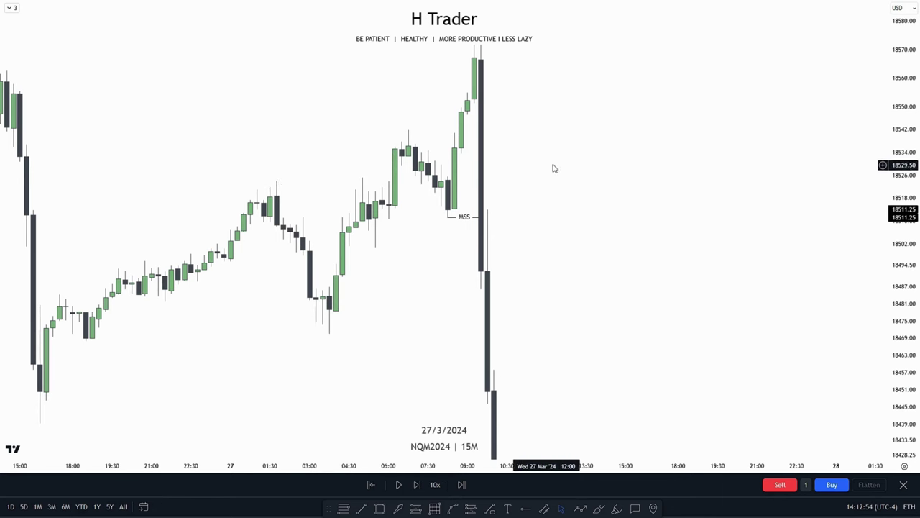
{"action": "left_click_drag", "start_coordinate": [551, 168], "coordinate": [552, 316]}
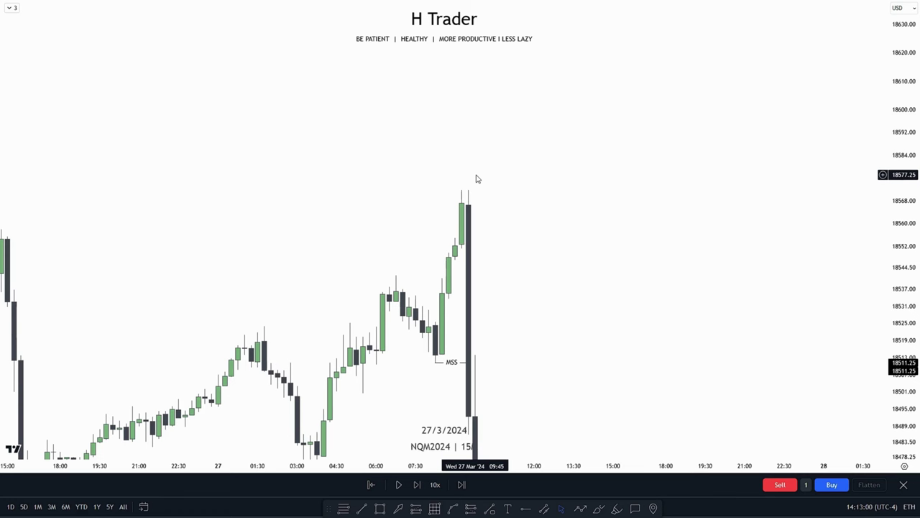
{"action": "left_click_drag", "start_coordinate": [565, 301], "coordinate": [548, 233]}
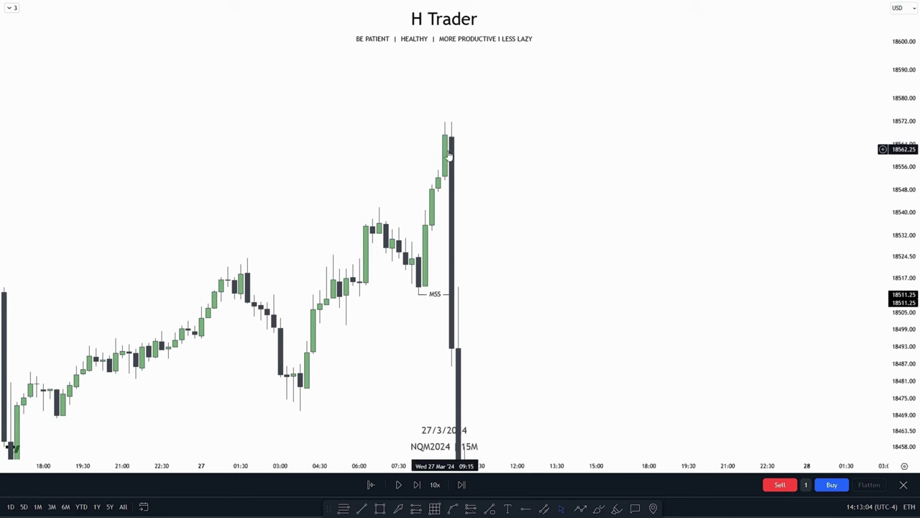
{"action": "left_click_drag", "start_coordinate": [448, 155], "coordinate": [445, 152]}
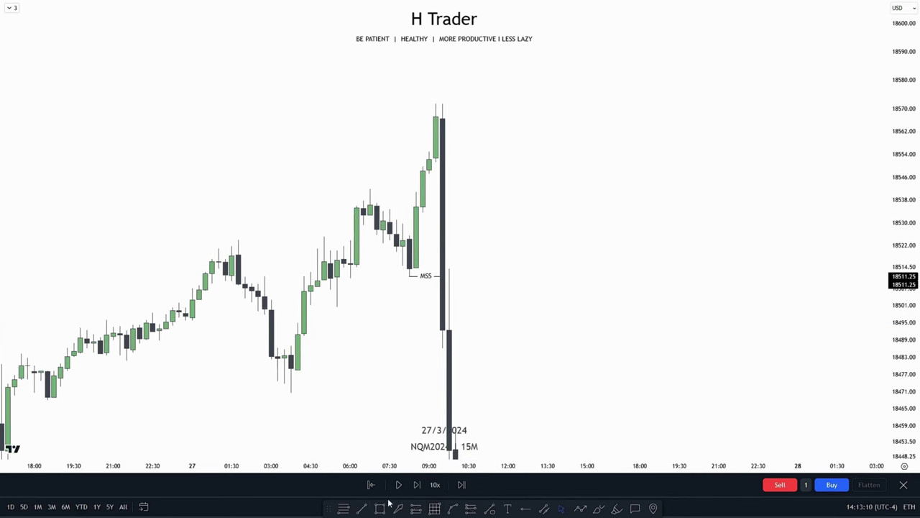
{"action": "left_click", "coordinate": [361, 509]}
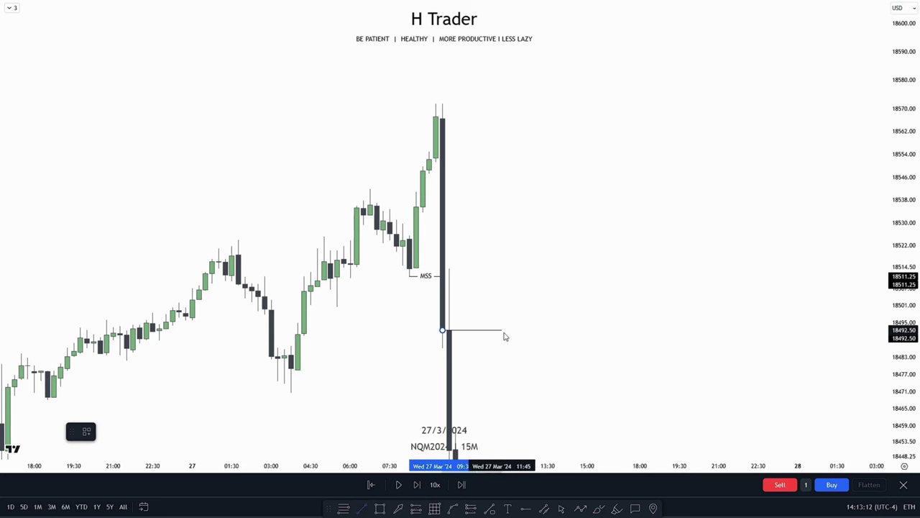
{"action": "left_click", "coordinate": [528, 330], "text": "shift"}
{"action": "left_click_drag", "start_coordinate": [546, 328], "coordinate": [570, 307]}
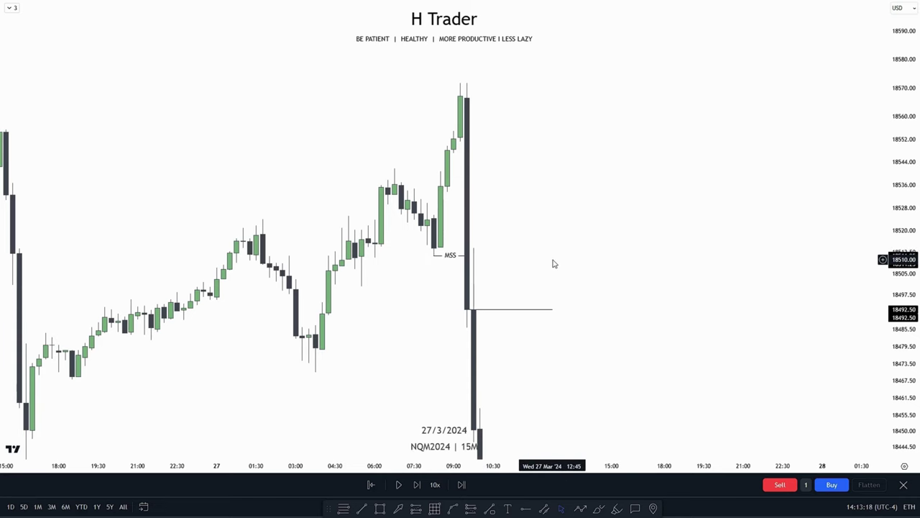
{"action": "left_click_drag", "start_coordinate": [554, 263], "coordinate": [502, 309]}
{"action": "left_click_drag", "start_coordinate": [904, 266], "coordinate": [903, 322]}
{"action": "left_click_drag", "start_coordinate": [481, 248], "coordinate": [522, 200]}
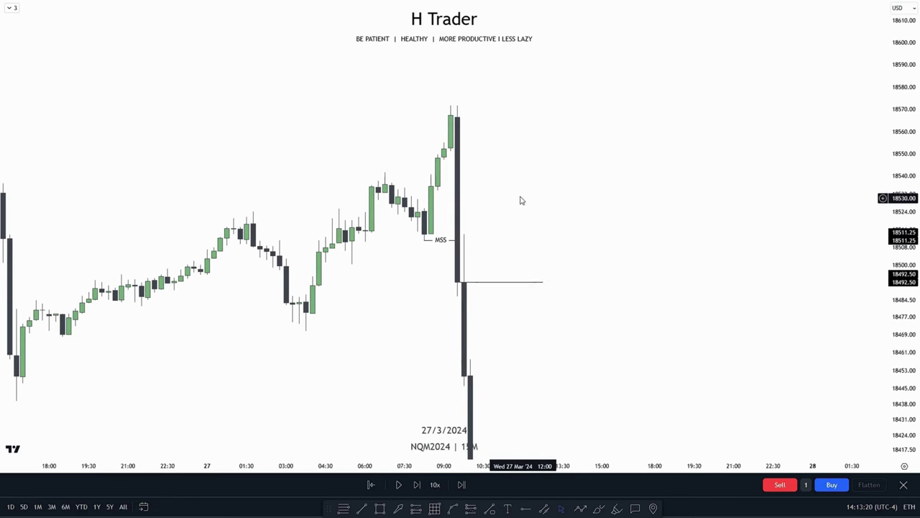
Examine the drop that closes below the MSS level and the continued decline below the 18492.50 line on the 15-minute chart
{"action": "left_click_drag", "start_coordinate": [577, 216], "coordinate": [652, 213]}
{"action": "left_click_drag", "start_coordinate": [448, 291], "coordinate": [462, 312]}
{"action": "left_click_drag", "start_coordinate": [611, 372], "coordinate": [493, 320]}
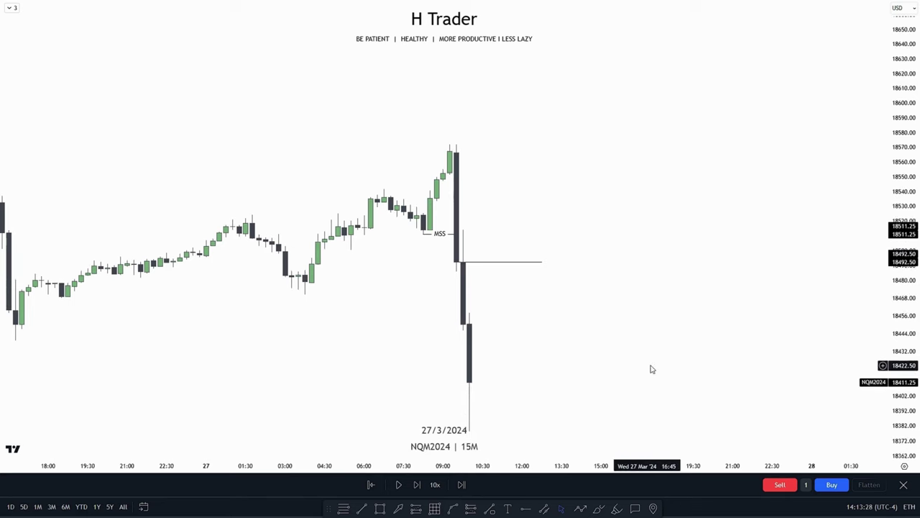
{"action": "scroll", "coordinate": [657, 288], "scroll_direction": "down", "scroll_amount": 3}
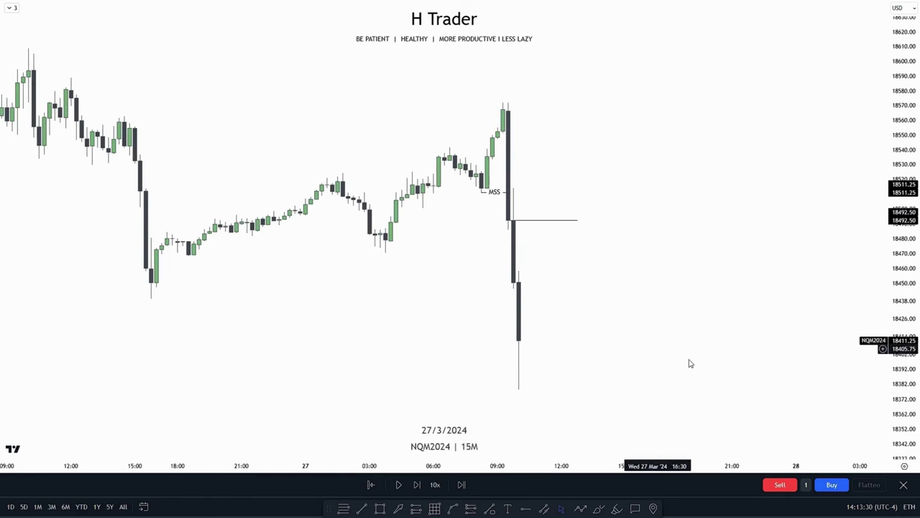
{"action": "left_click_drag", "start_coordinate": [903, 356], "coordinate": [903, 322]}
{"action": "left_click_drag", "start_coordinate": [582, 317], "coordinate": [526, 277]}
{"action": "left_click_drag", "start_coordinate": [503, 131], "coordinate": [503, 193]}
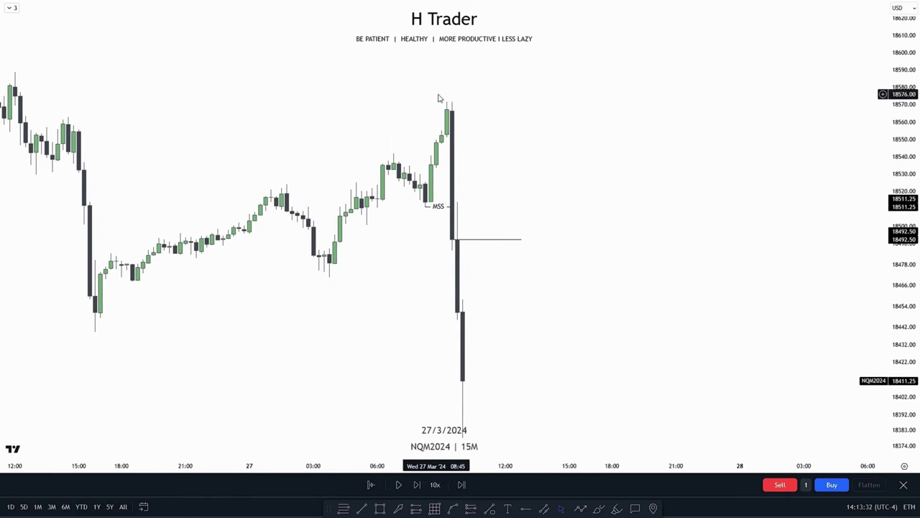
{"action": "left_click_drag", "start_coordinate": [496, 312], "coordinate": [500, 356]}
{"action": "left_click_drag", "start_coordinate": [903, 302], "coordinate": [903, 286]}
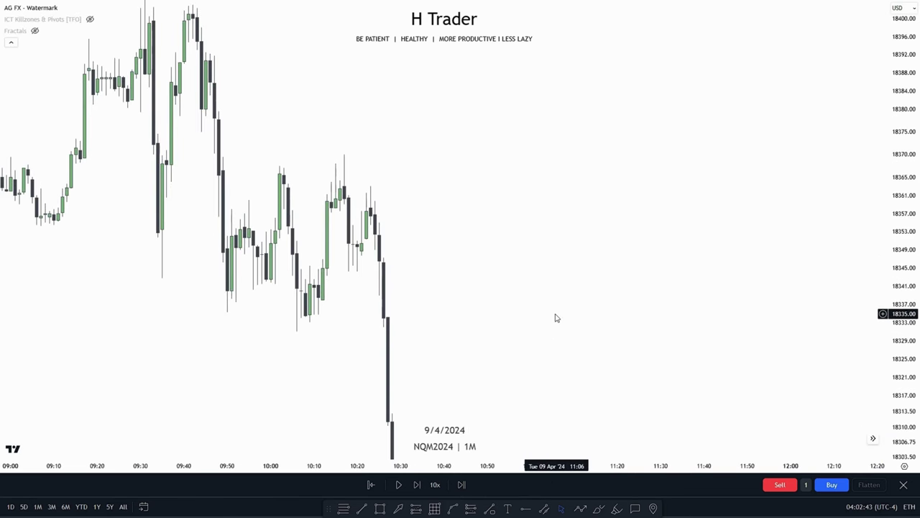
Draw a horizontal trend line at 18367.50 on the one-minute 9/4/2024 chart, from the 10:02 high to 10:17
{"action": "scroll", "coordinate": [582, 287], "scroll_direction": "up", "scroll_amount": 4}
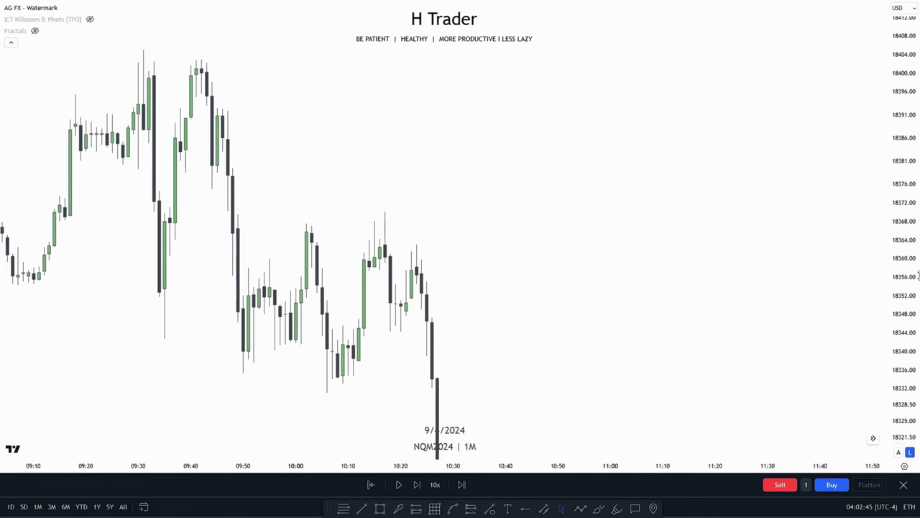
{"action": "left_click_drag", "start_coordinate": [438, 290], "coordinate": [659, 282]}
{"action": "scroll", "coordinate": [647, 252], "scroll_direction": "up", "scroll_amount": 1}
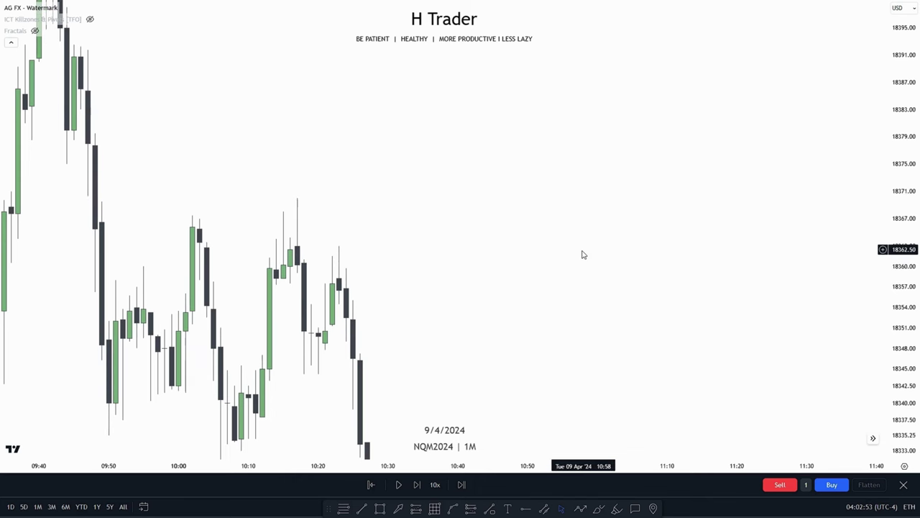
{"action": "left_click_drag", "start_coordinate": [581, 255], "coordinate": [719, 245]}
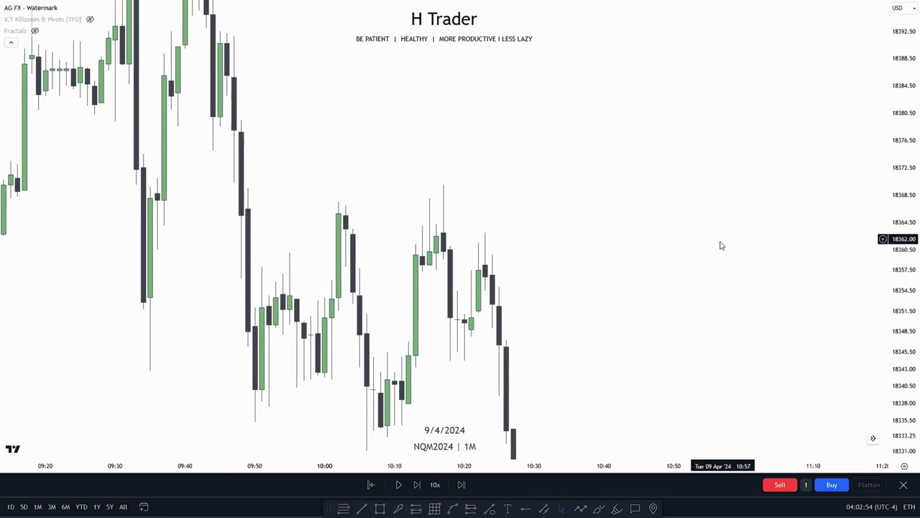
{"action": "left_click", "coordinate": [366, 508]}
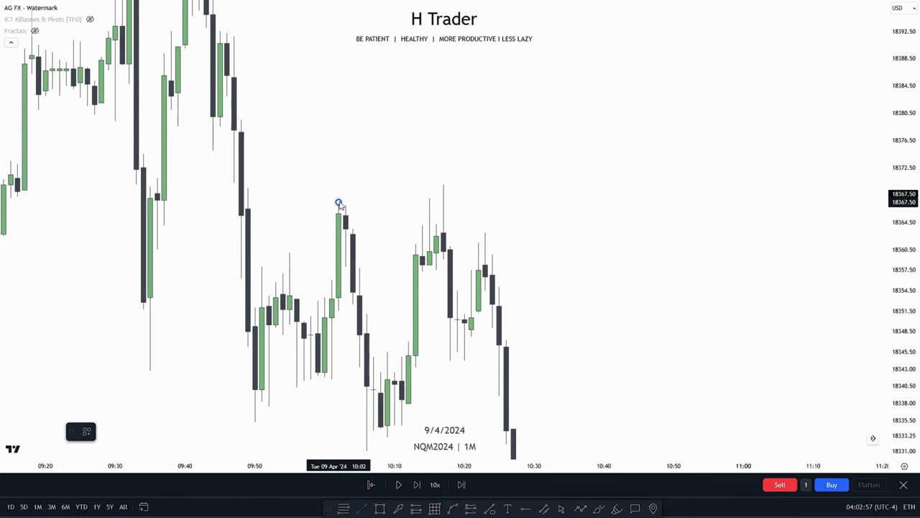
{"action": "left_click", "coordinate": [447, 205]}
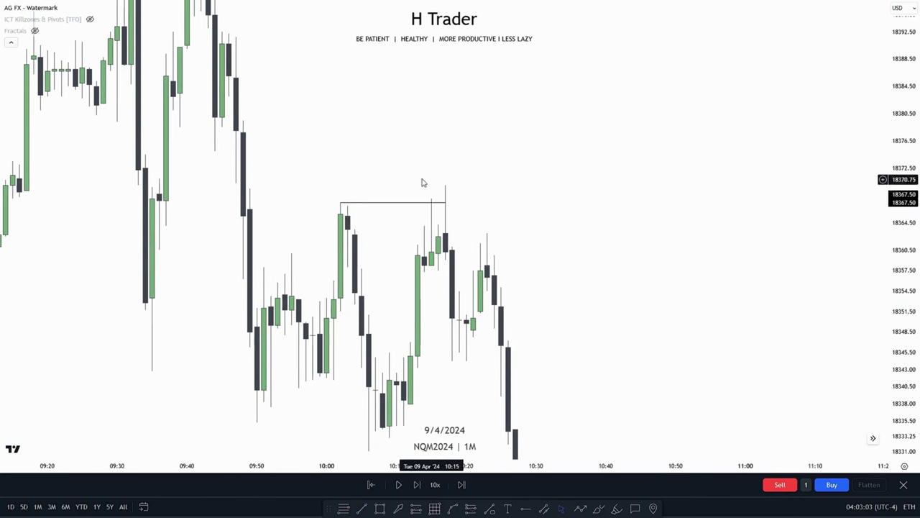
Draw a rectangle between 18367.50 and 18370.00 from 10:02 to 10:42 over the sweep wick, and delete it
{"action": "left_click_drag", "start_coordinate": [524, 205], "coordinate": [512, 236]}
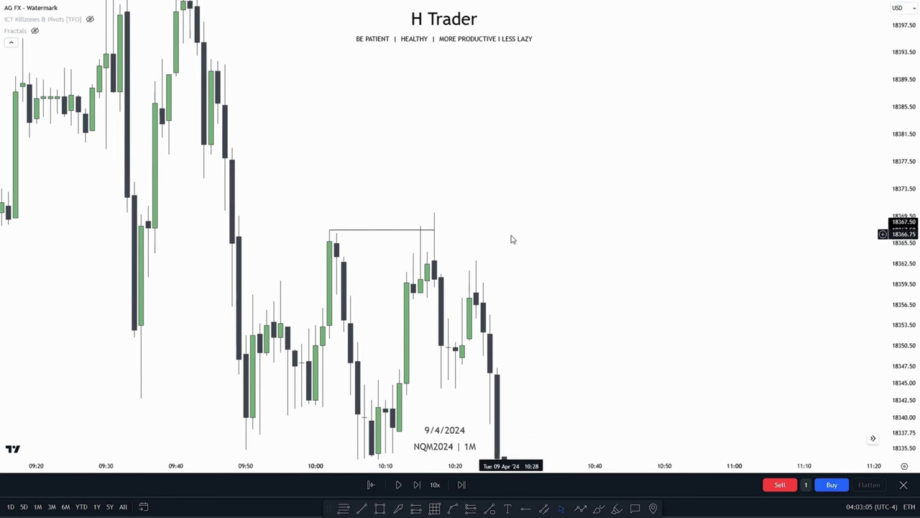
{"action": "left_click", "coordinate": [381, 509]}
{"action": "mouse_move", "coordinate": [330, 231]}
{"action": "left_mouse_down"}
{"action": "mouse_move", "coordinate": [520, 210]}
{"action": "mouse_move", "coordinate": [611, 217]}
{"action": "left_mouse_up"}
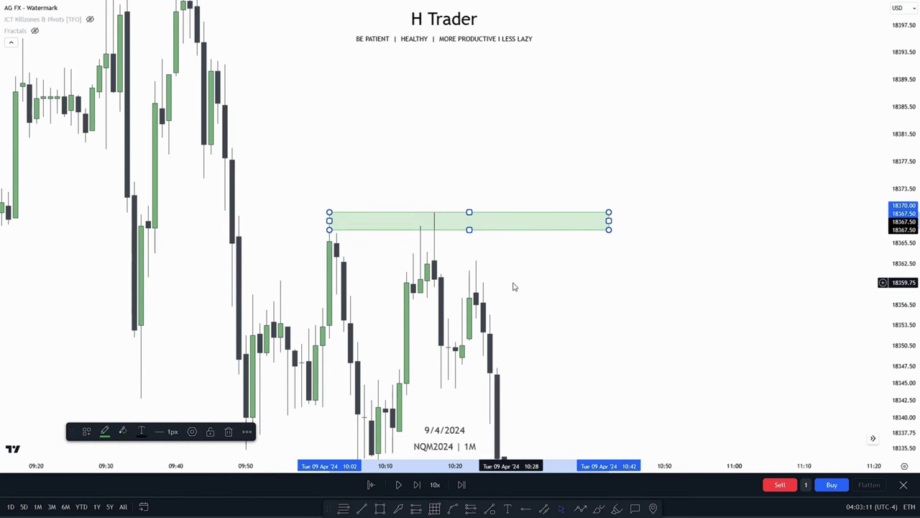
{"action": "key", "text": "Delete"}
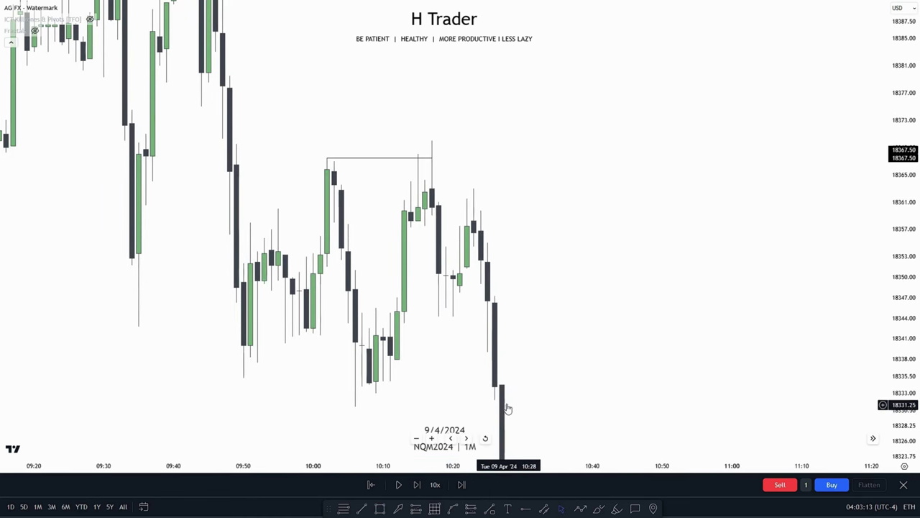
Delete the 18367.50 trend line that starts at the 10:02 high
{"action": "left_click_drag", "start_coordinate": [609, 282], "coordinate": [639, 352]}
{"action": "left_click_drag", "start_coordinate": [899, 286], "coordinate": [899, 253]}
{"action": "left_click_drag", "start_coordinate": [550, 289], "coordinate": [559, 276]}
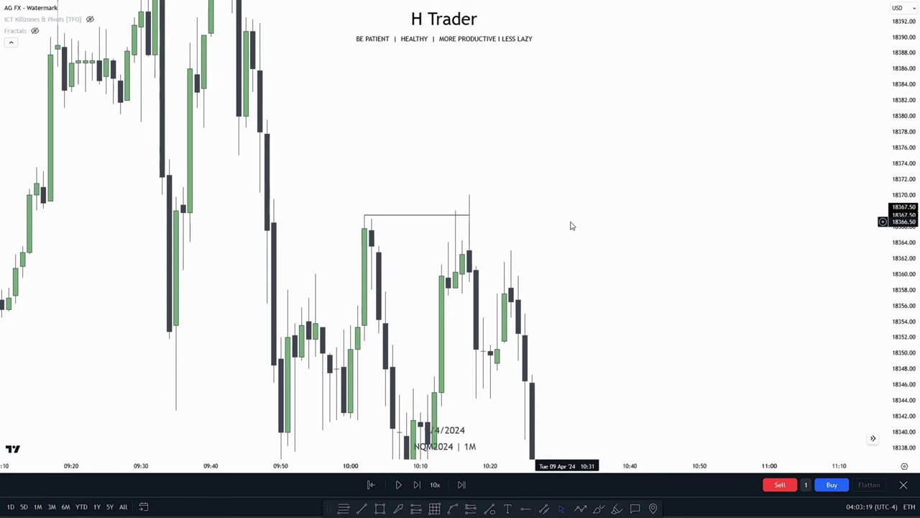
{"action": "scroll", "coordinate": [548, 227], "scroll_direction": "right", "scroll_amount": 3}
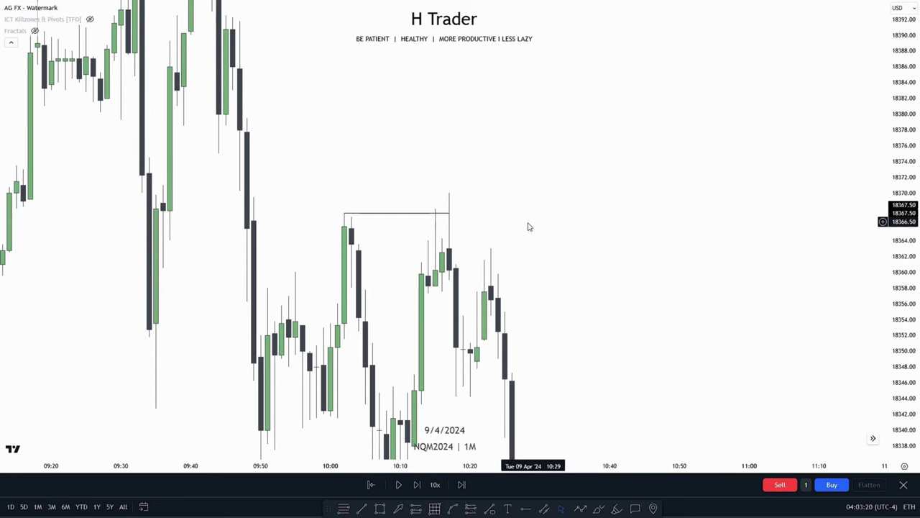
{"action": "left_click", "coordinate": [357, 215]}
{"action": "key", "text": "Delete"}
Draw a horizontal trend line at 18265.75 from the 14:53 swing high to the 15:22 candle that breaks it
{"action": "left_click_drag", "start_coordinate": [673, 368], "coordinate": [394, 199]}
{"action": "left_click_drag", "start_coordinate": [673, 368], "coordinate": [512, 29]}
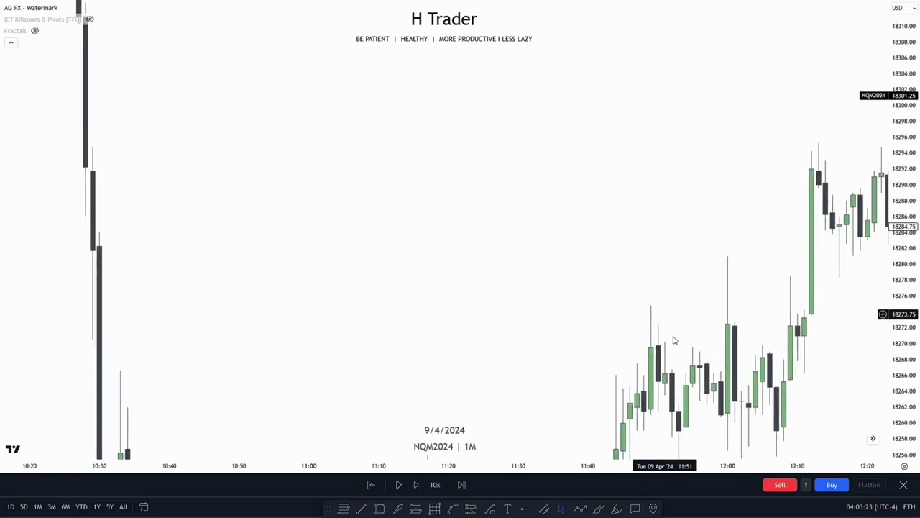
{"action": "left_click_drag", "start_coordinate": [808, 403], "coordinate": [672, 64]}
{"action": "left_click_drag", "start_coordinate": [780, 137], "coordinate": [726, 79]}
{"action": "left_click_drag", "start_coordinate": [807, 128], "coordinate": [608, 253]}
{"action": "scroll", "coordinate": [618, 248], "scroll_direction": "down", "scroll_amount": 4}
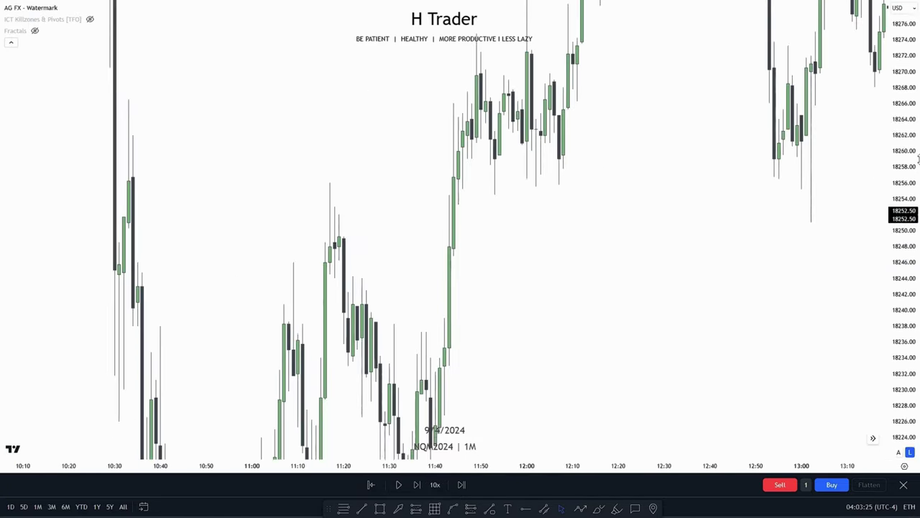
{"action": "scroll", "coordinate": [400, 323], "scroll_direction": "right", "scroll_amount": 15}
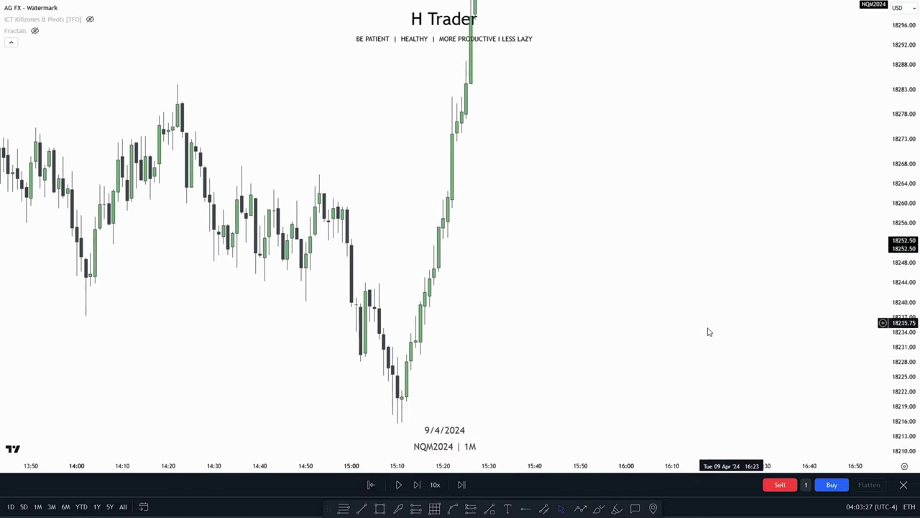
{"action": "left_click_drag", "start_coordinate": [644, 336], "coordinate": [740, 365]}
{"action": "scroll", "coordinate": [740, 365], "scroll_direction": "up", "scroll_amount": 3}
{"action": "left_click_drag", "start_coordinate": [893, 350], "coordinate": [889, 324]}
{"action": "left_click_drag", "start_coordinate": [516, 393], "coordinate": [546, 397]}
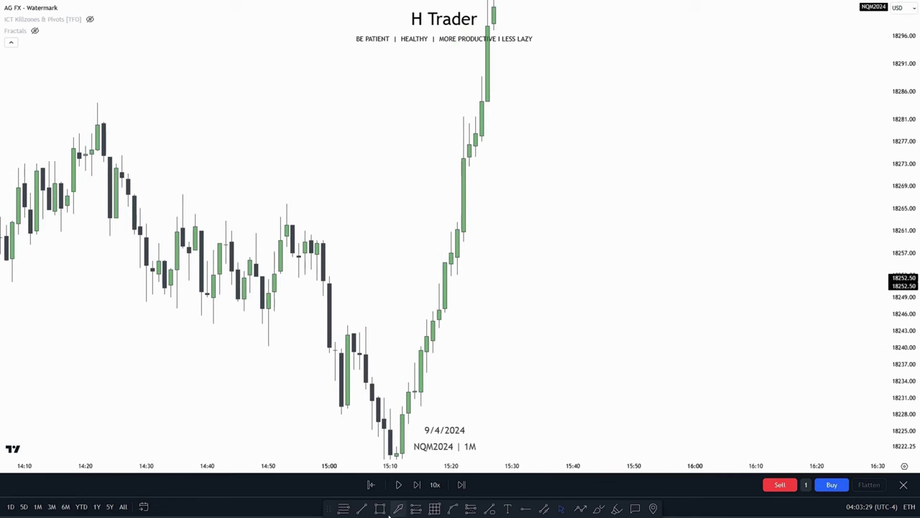
{"action": "left_click", "coordinate": [462, 208]}
{"action": "left_click_drag", "start_coordinate": [578, 275], "coordinate": [599, 278]}
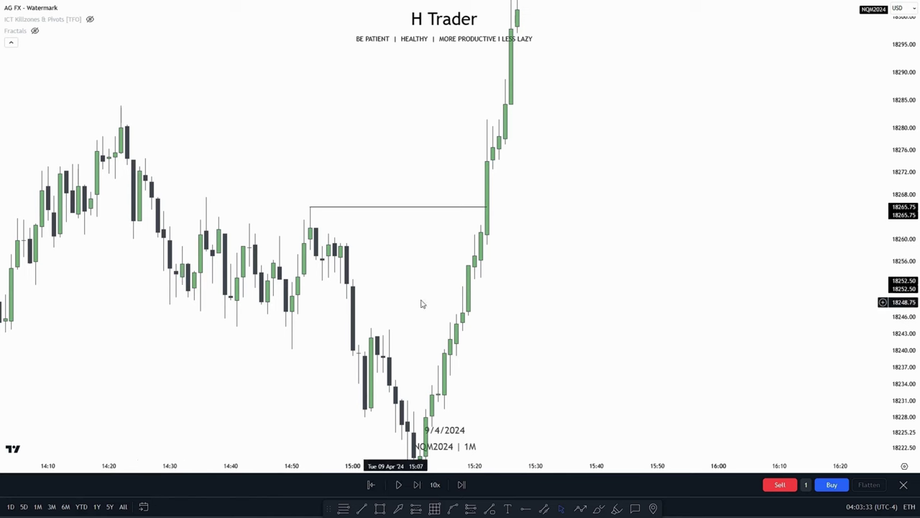
Draw a horizontal trend line at 18244.00 from the 15:03 high to 15:17, and delete it
{"action": "mouse_move", "coordinate": [587, 372]}
{"action": "left_mouse_down"}
{"action": "mouse_move", "coordinate": [594, 265]}
{"action": "mouse_move", "coordinate": [608, 334]}
{"action": "left_mouse_up"}
{"action": "scroll", "coordinate": [554, 256], "scroll_direction": "up", "scroll_amount": 2}
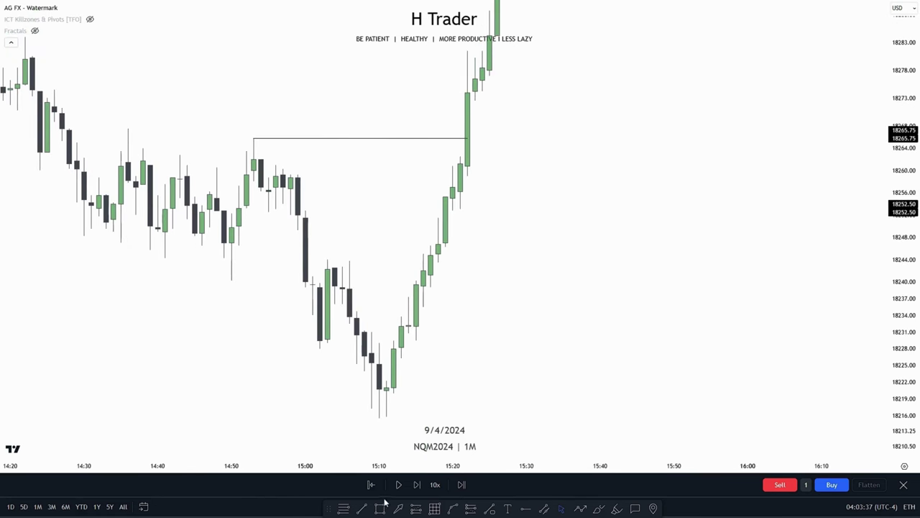
{"action": "left_click", "coordinate": [429, 261]}
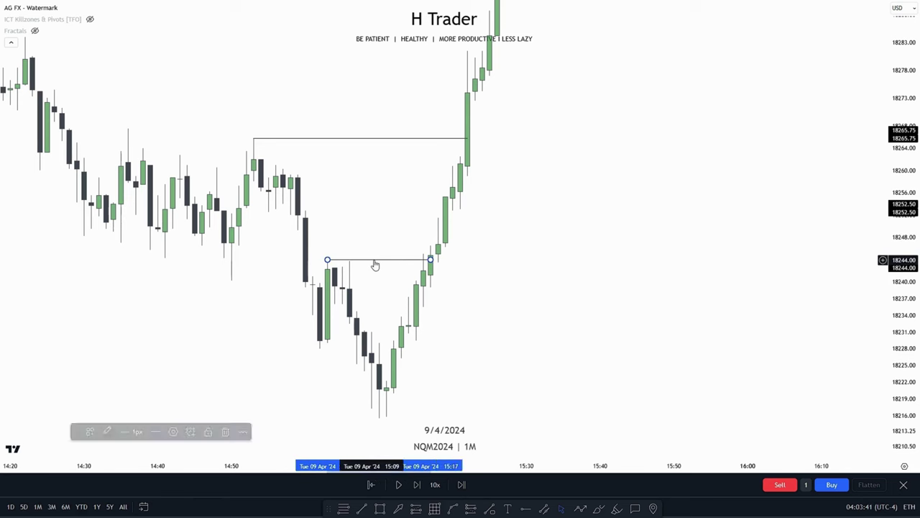
{"action": "key", "text": "Delete"}
Examine the 15:22 candle closing above the 18265.75 line, the rally after it and the swings before it
{"action": "left_click_drag", "start_coordinate": [559, 288], "coordinate": [629, 372]}
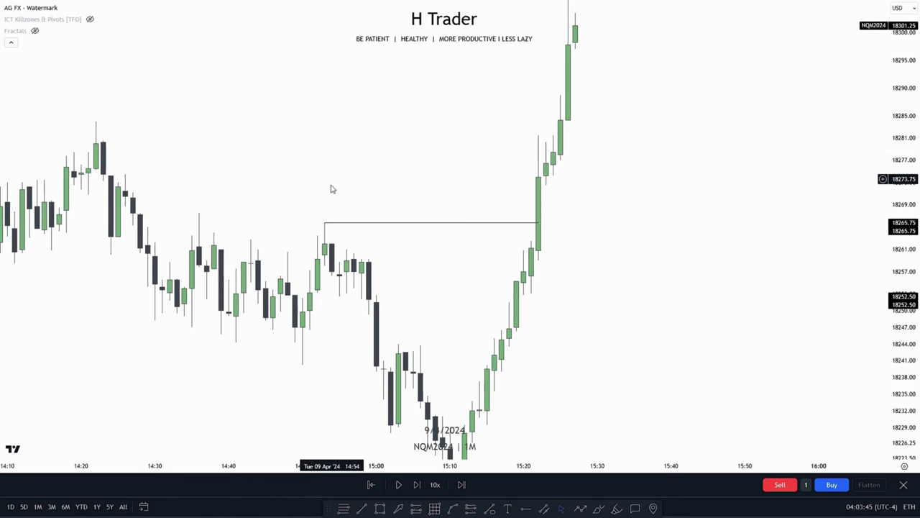
{"action": "left_click_drag", "start_coordinate": [586, 248], "coordinate": [535, 311]}
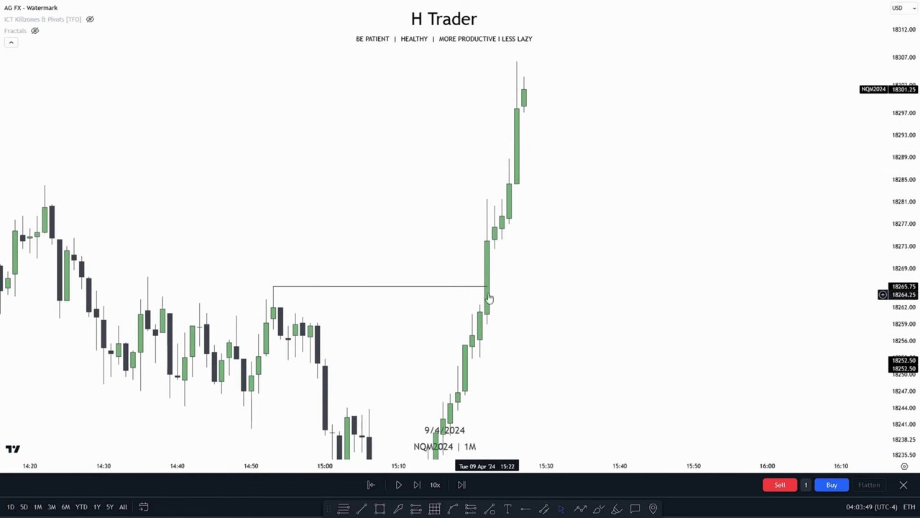
{"action": "left_click_drag", "start_coordinate": [577, 316], "coordinate": [467, 293]}
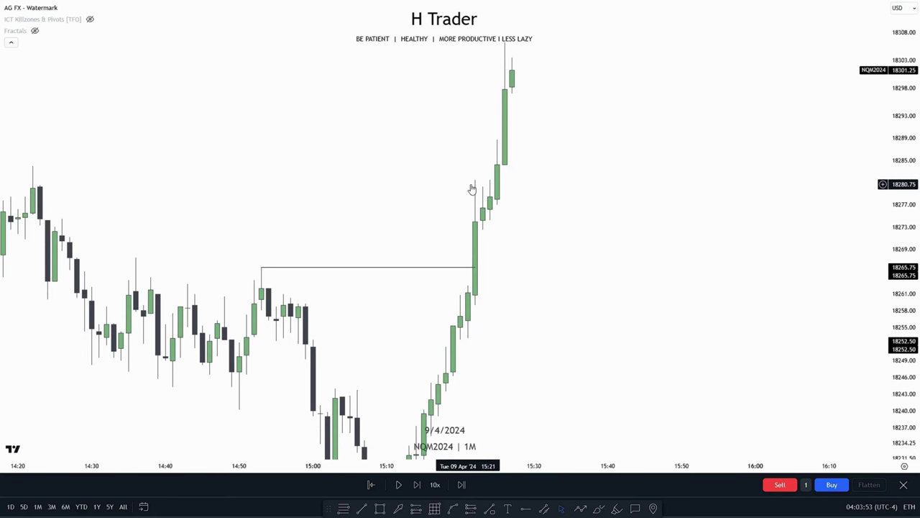
{"action": "left_click_drag", "start_coordinate": [538, 255], "coordinate": [674, 230]}
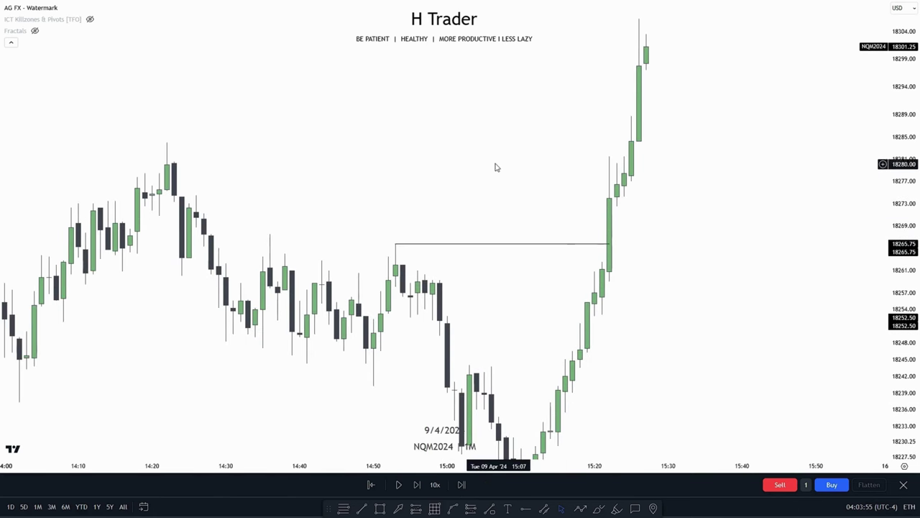
{"action": "left_click_drag", "start_coordinate": [496, 159], "coordinate": [423, 195]}
{"action": "left_click_drag", "start_coordinate": [888, 168], "coordinate": [888, 233]}
{"action": "scroll", "coordinate": [755, 270], "scroll_direction": "down", "scroll_amount": 2}
{"action": "left_click_drag", "start_coordinate": [752, 271], "coordinate": [695, 266]}
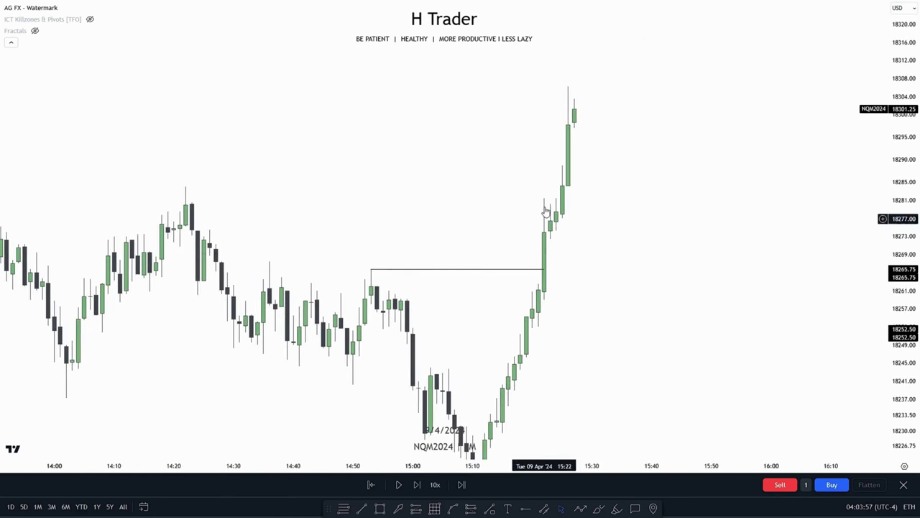
{"action": "scroll", "coordinate": [657, 225], "scroll_direction": "down", "scroll_amount": 2}
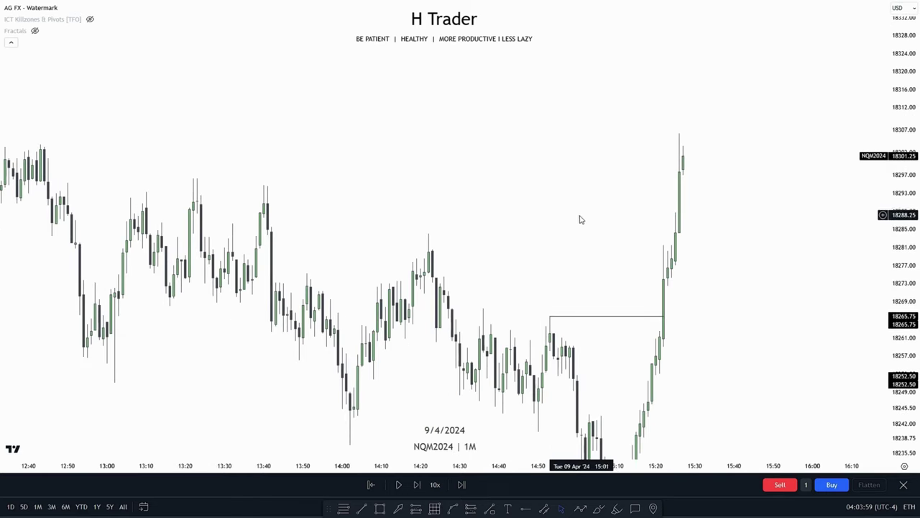
{"action": "left_click_drag", "start_coordinate": [581, 220], "coordinate": [450, 214]}
{"action": "scroll", "coordinate": [447, 325], "scroll_direction": "down", "scroll_amount": 2}
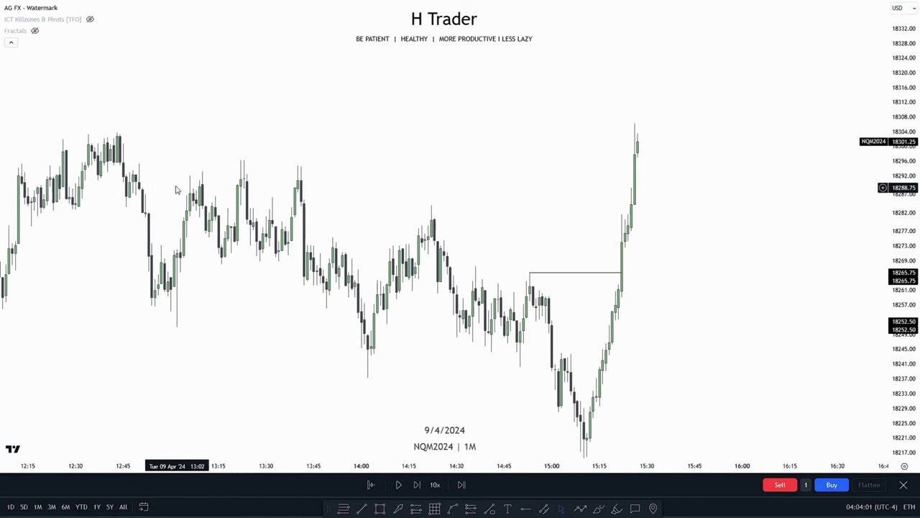
Draw a horizontal trend line at 18216.00 from the 11:12 low to the 11:35 candle
{"action": "scroll", "coordinate": [286, 318], "scroll_direction": "right", "scroll_amount": 2}
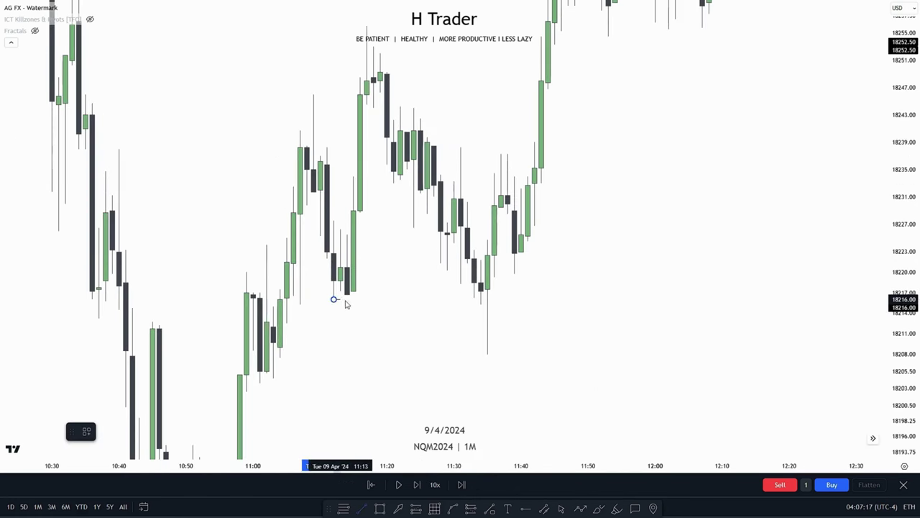
{"action": "left_click", "coordinate": [491, 329]}
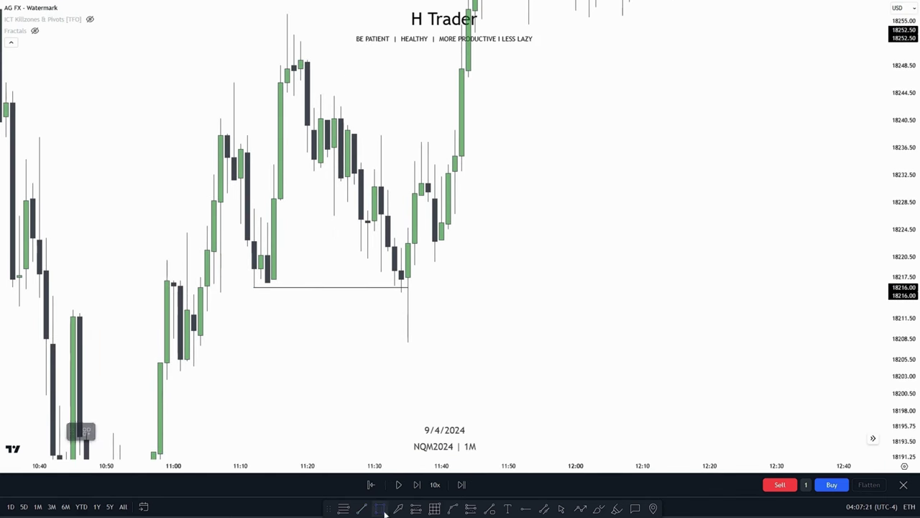
Draw a rectangle between 18216.00 and 18208.00 from 11:12 to 12:24 over the sweep wick, and delete it
{"action": "left_click", "coordinate": [382, 510]}
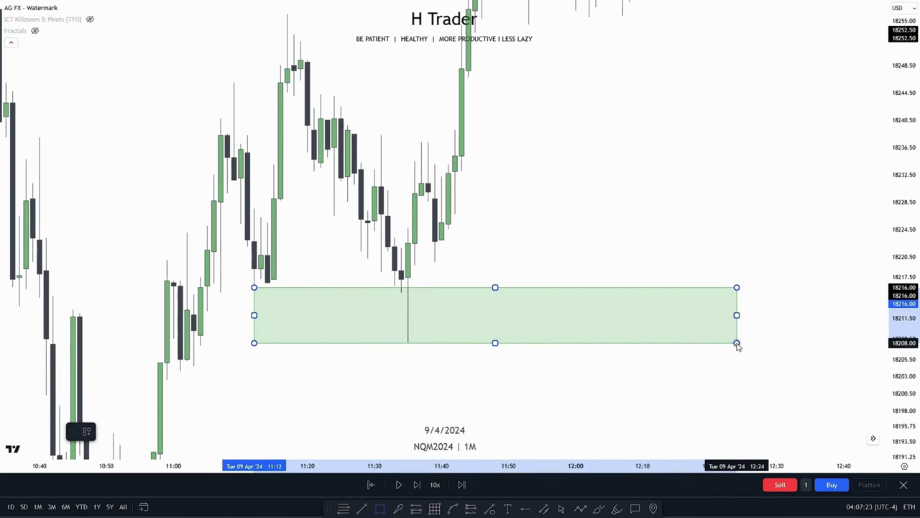
{"action": "left_click", "coordinate": [738, 343]}
{"action": "key", "text": "Delete"}
Draw a horizontal trend line at 18256.00 from the 11:17 high to the 11:44 candle
{"action": "left_click_drag", "start_coordinate": [499, 258], "coordinate": [527, 260]}
{"action": "left_click_drag", "start_coordinate": [579, 313], "coordinate": [623, 280]}
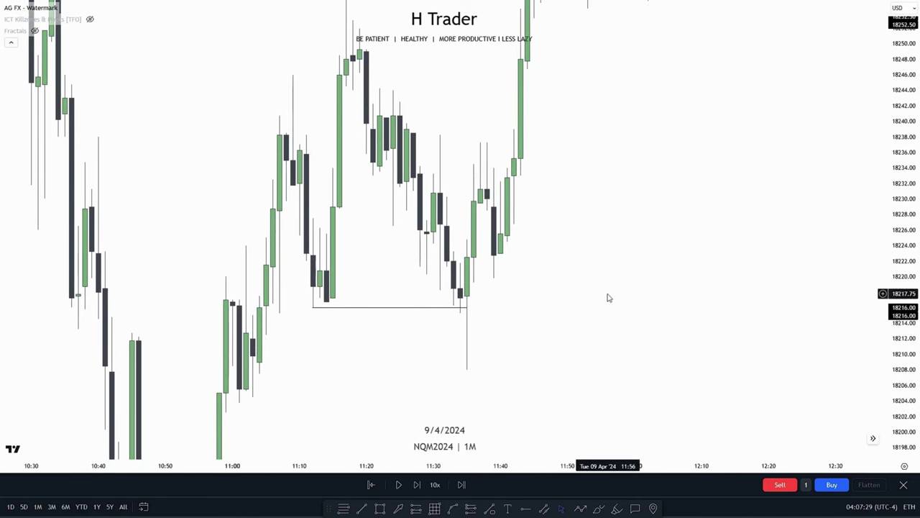
{"action": "scroll", "coordinate": [523, 452], "scroll_direction": "down", "scroll_amount": 1}
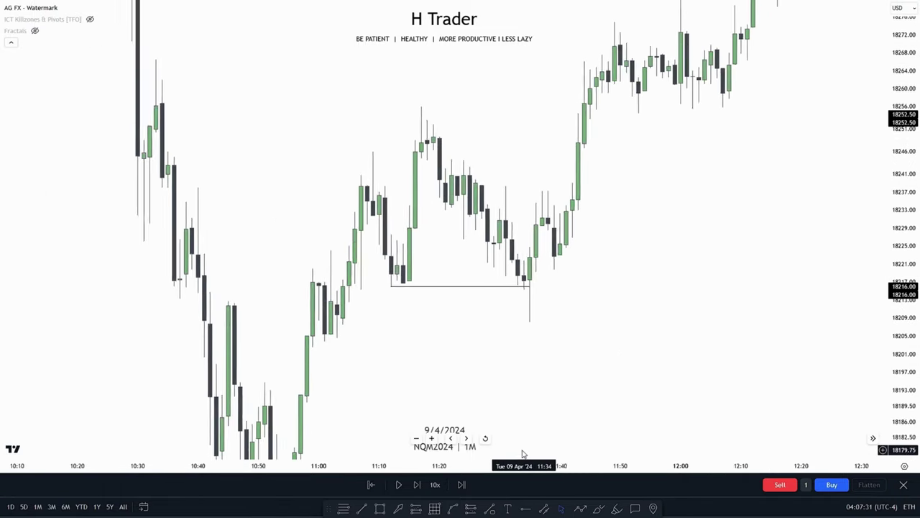
{"action": "left_click_drag", "start_coordinate": [535, 425], "coordinate": [493, 310]}
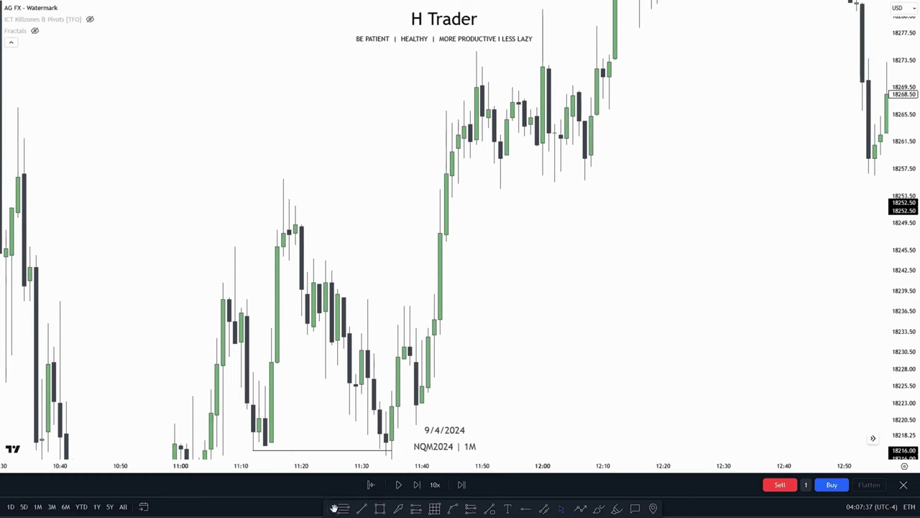
{"action": "left_click", "coordinate": [362, 508]}
{"action": "left_click", "coordinate": [283, 179]}
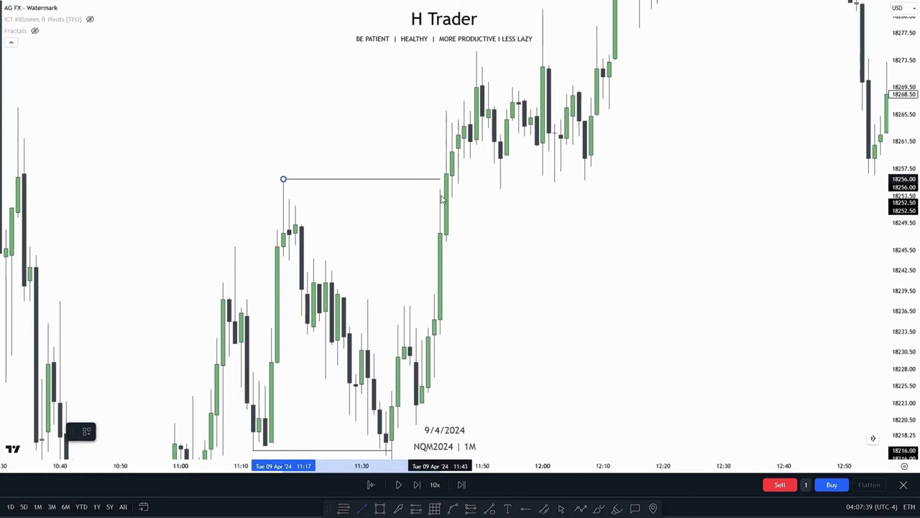
{"action": "left_click", "coordinate": [446, 199]}
{"action": "left_click", "coordinate": [367, 442]}
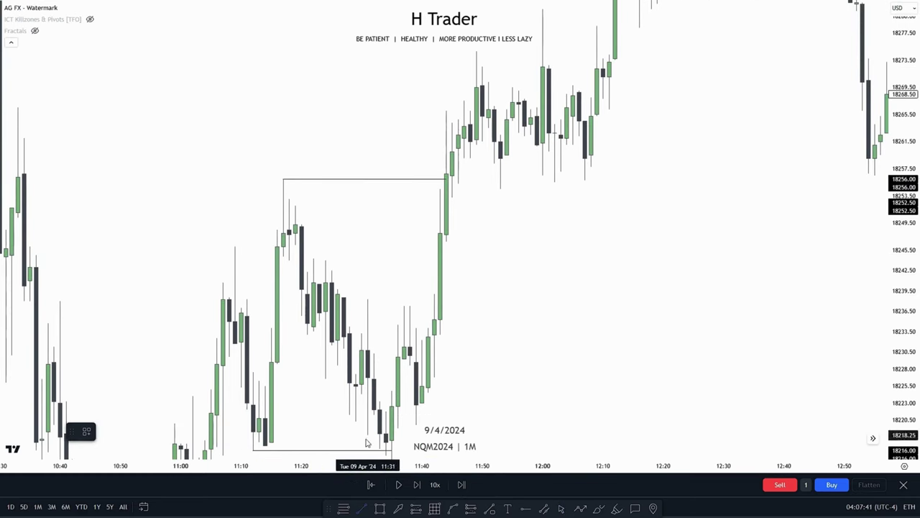
Draw a horizontal trend line at 18244.25 from the 11:22 high to 11:44, and delete it along with the 18256.00 line
{"action": "left_click", "coordinate": [315, 259]}
{"action": "left_click", "coordinate": [446, 262], "text": "shift"}
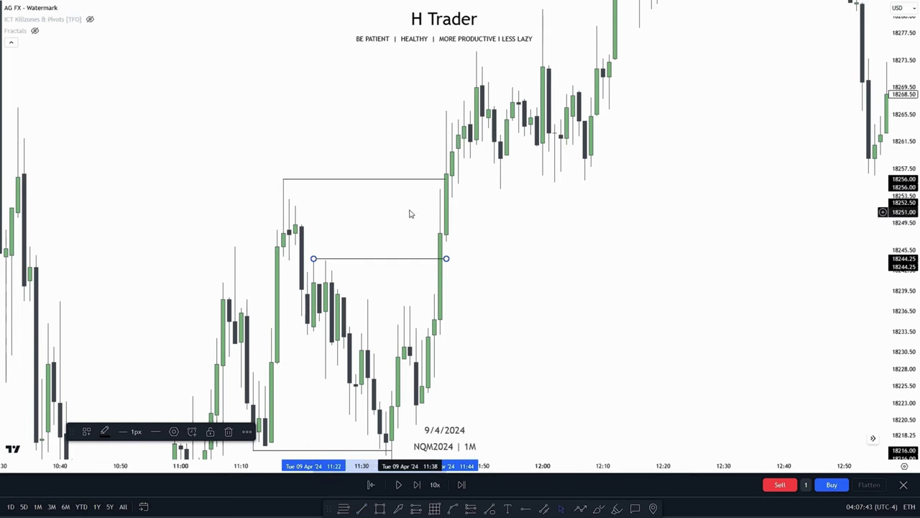
{"action": "key", "text": "Delete"}
{"action": "left_click", "coordinate": [367, 179]}
{"action": "key", "text": "Delete"}
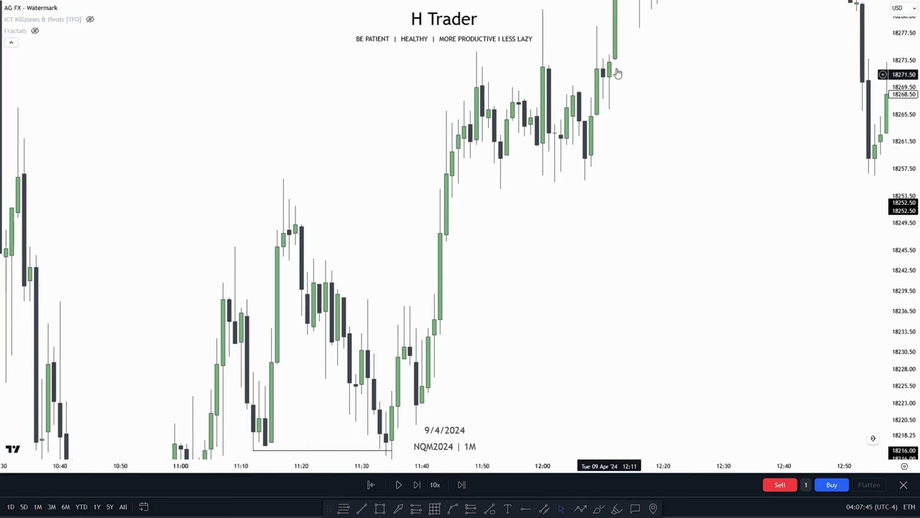
Examine the 11:35 sweep below the 18216.00 line and the swings around it on the 1M chart
{"action": "left_click_drag", "start_coordinate": [700, 257], "coordinate": [763, 149]}
{"action": "left_click_drag", "start_coordinate": [916, 243], "coordinate": [917, 208]}
{"action": "scroll", "coordinate": [810, 257], "scroll_direction": "left", "scroll_amount": 3}
{"action": "scroll", "coordinate": [712, 339], "scroll_direction": "up", "scroll_amount": 4}
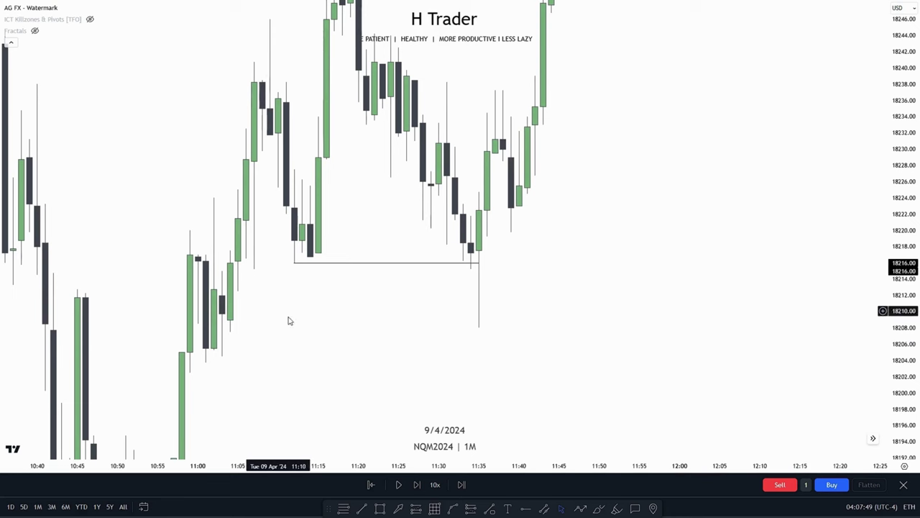
{"action": "left_click_drag", "start_coordinate": [531, 284], "coordinate": [488, 279]}
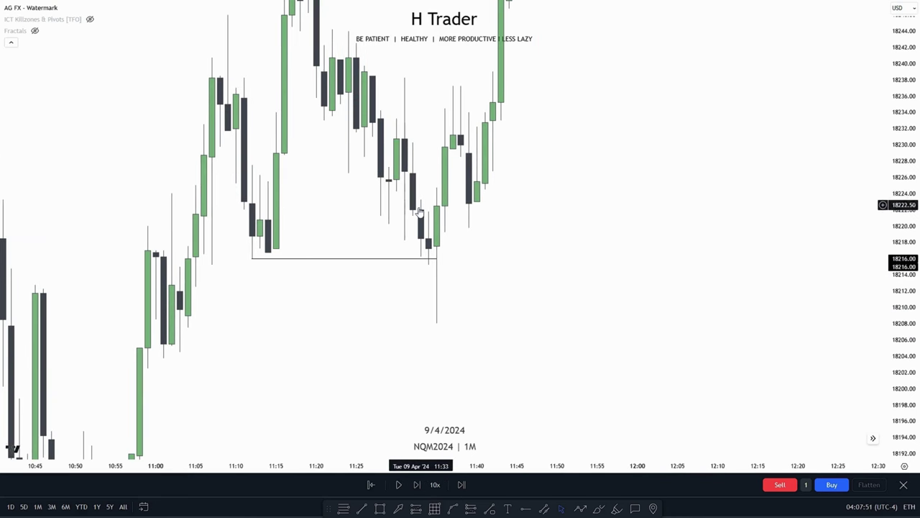
{"action": "scroll", "coordinate": [421, 337], "scroll_direction": "left", "scroll_amount": 2}
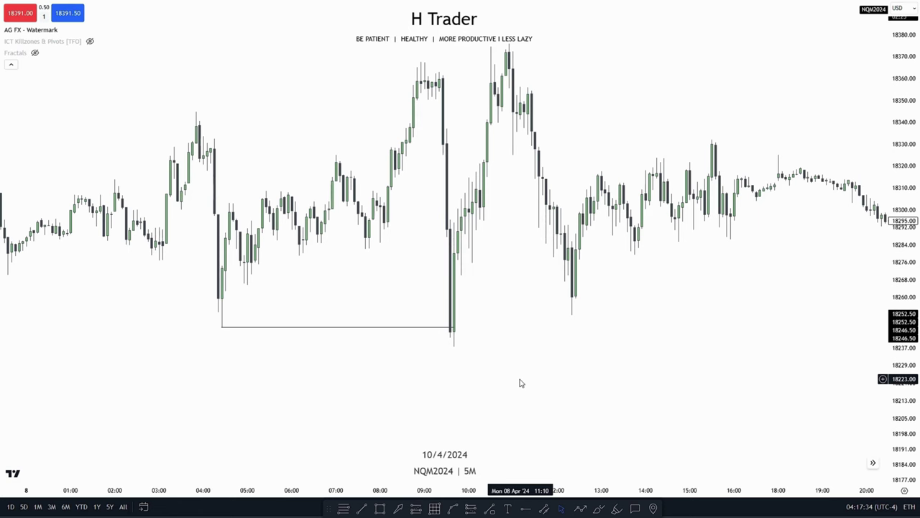
Draw a horizontal trend line at 18282.00 from the 07:40 low to the 09:35 candle on the 5M chart, and delete it
{"action": "left_click_drag", "start_coordinate": [515, 347], "coordinate": [529, 391]}
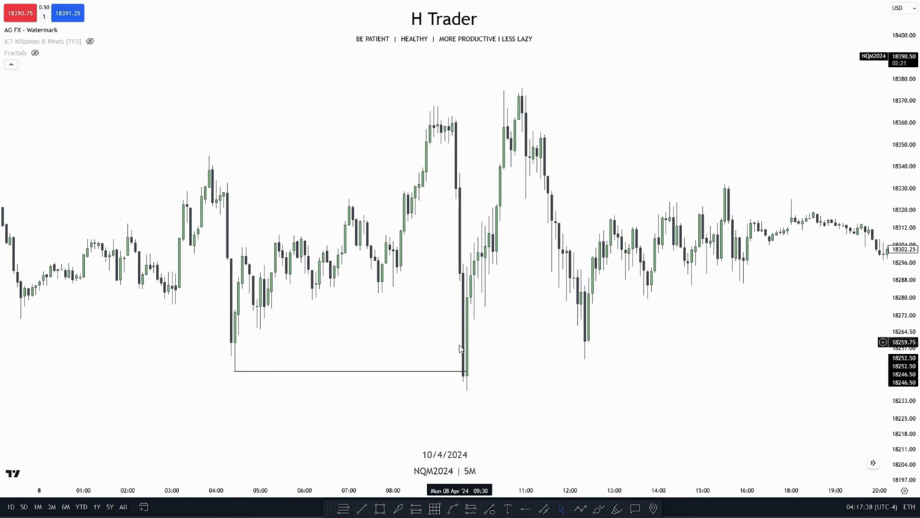
{"action": "left_click_drag", "start_coordinate": [494, 339], "coordinate": [492, 331]}
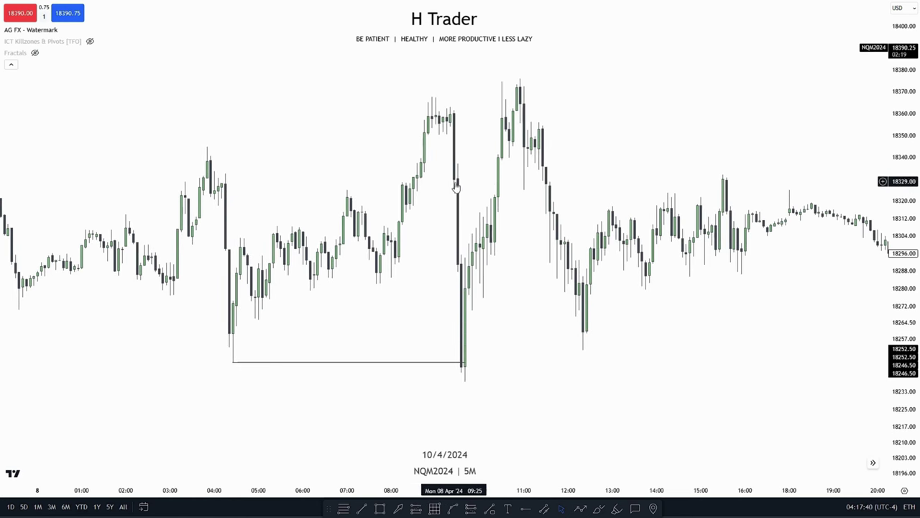
{"action": "left_click_drag", "start_coordinate": [540, 389], "coordinate": [555, 356]}
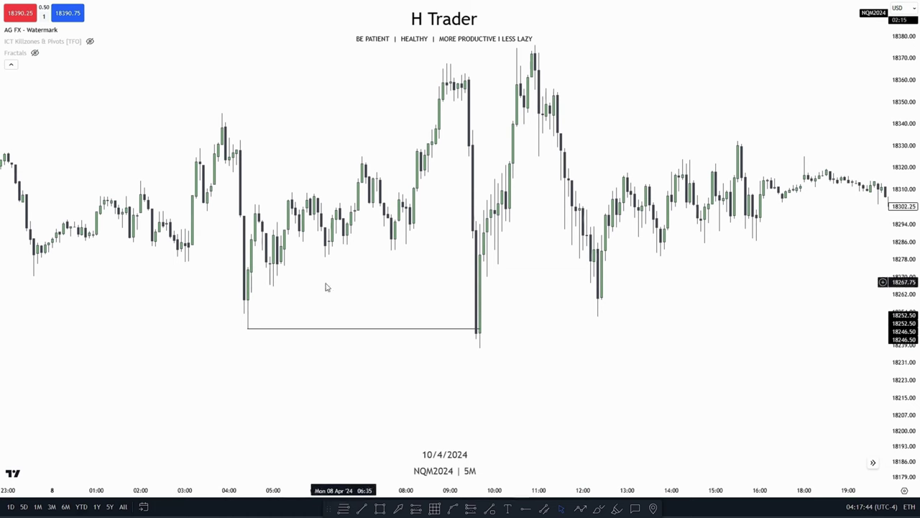
{"action": "left_click_drag", "start_coordinate": [534, 323], "coordinate": [536, 304]}
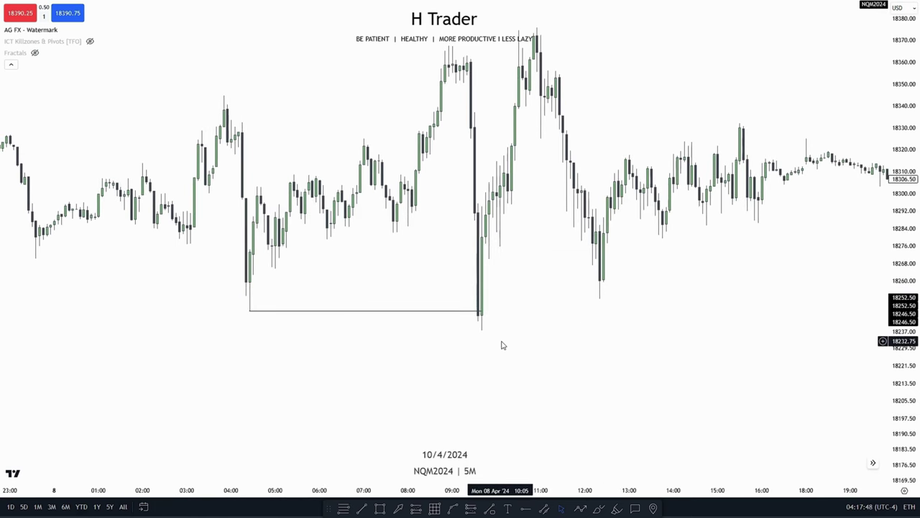
{"action": "left_click_drag", "start_coordinate": [502, 345], "coordinate": [452, 372]}
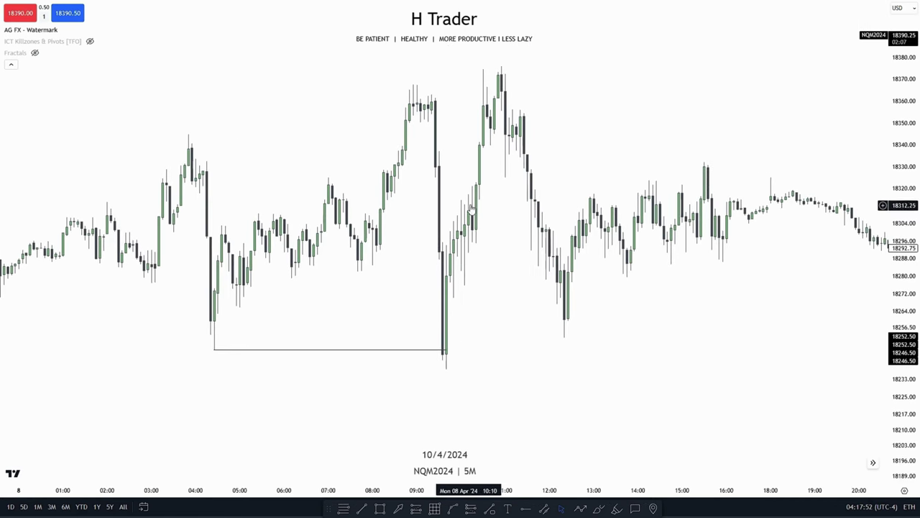
{"action": "left_click", "coordinate": [362, 509]}
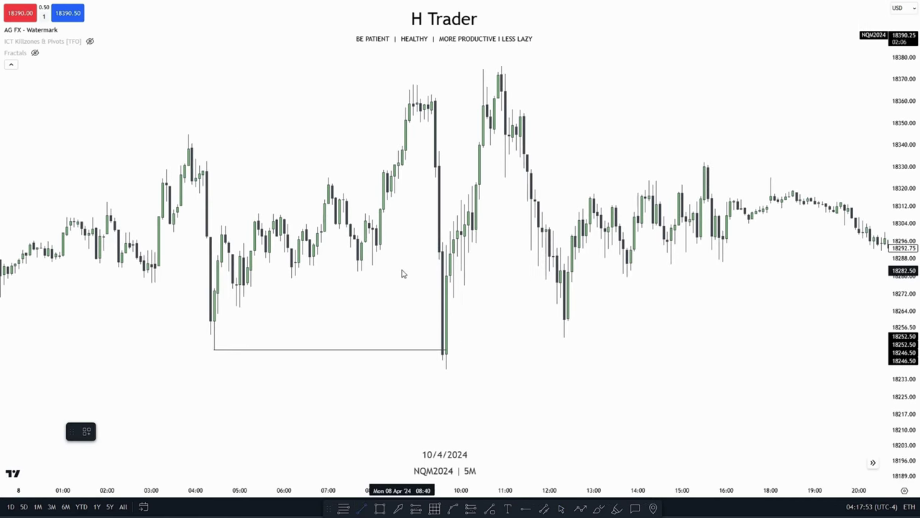
{"action": "left_click", "coordinate": [358, 272]}
{"action": "left_click", "coordinate": [445, 294]}
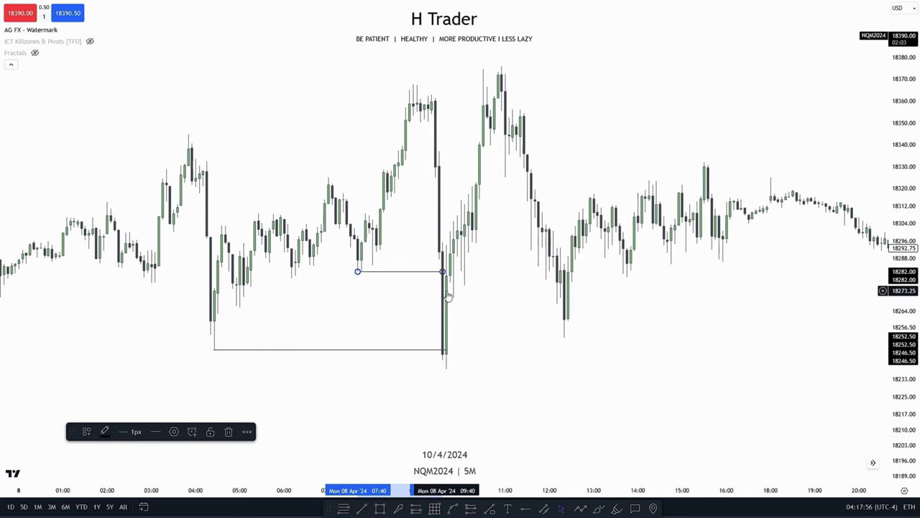
{"action": "key", "text": "Delete"}
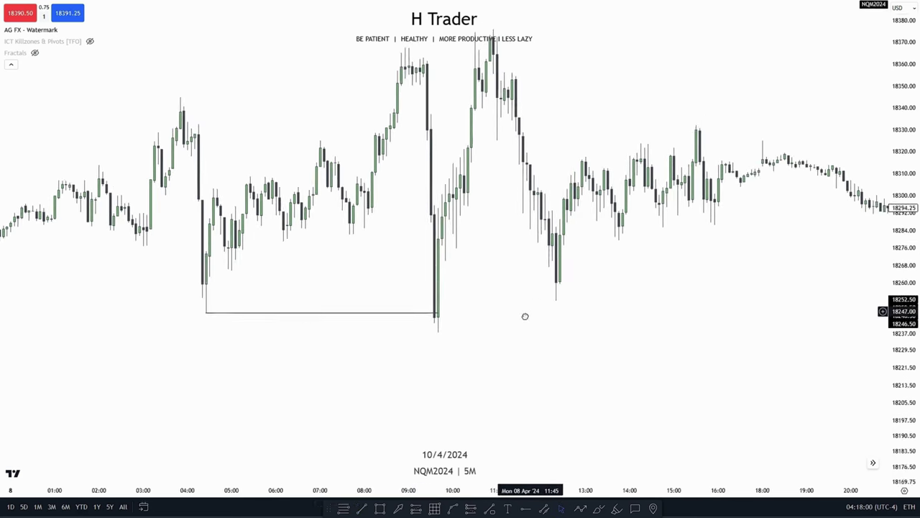
Draw a rectangle below the 18246.50 line, from its start to the 09:40 sweep wick, and delete it
{"action": "left_click_drag", "start_coordinate": [524, 316], "coordinate": [412, 414]}
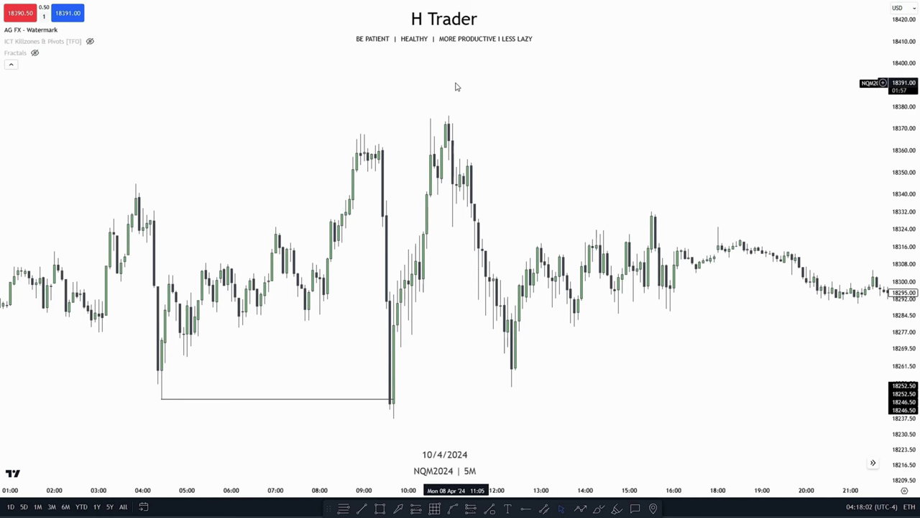
{"action": "left_click_drag", "start_coordinate": [352, 336], "coordinate": [412, 230]}
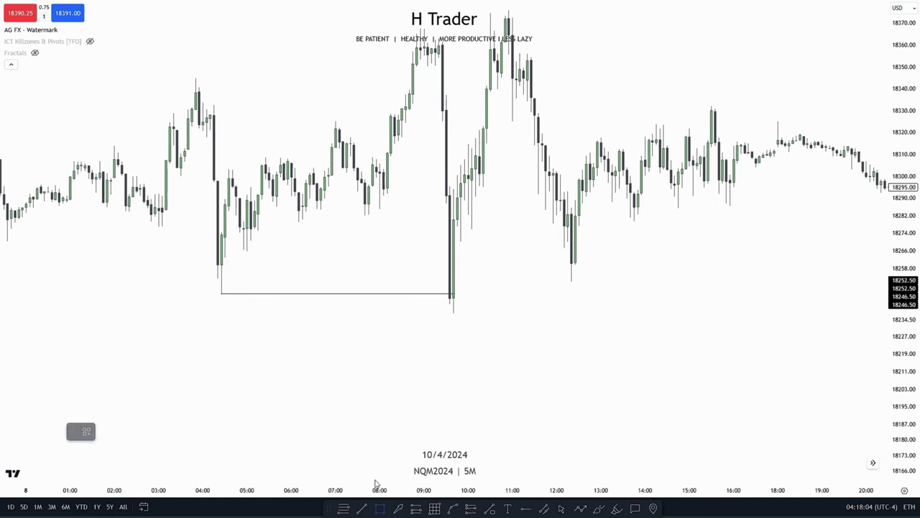
{"action": "mouse_move", "coordinate": [222, 294]}
{"action": "left_mouse_down"}
{"action": "mouse_move", "coordinate": [511, 304]}
{"action": "mouse_move", "coordinate": [457, 314]}
{"action": "left_mouse_up"}
{"action": "left_click_drag", "start_coordinate": [221, 304], "coordinate": [439, 306]}
{"action": "key", "text": "Delete"}
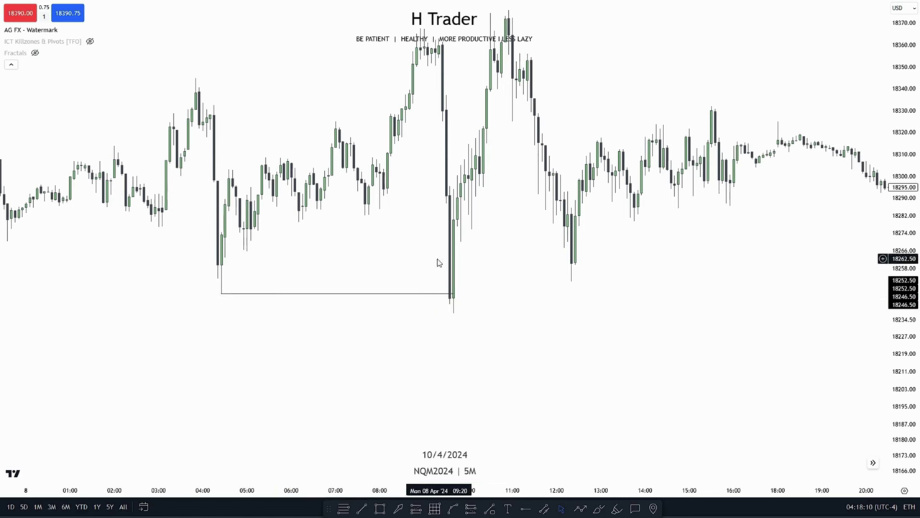
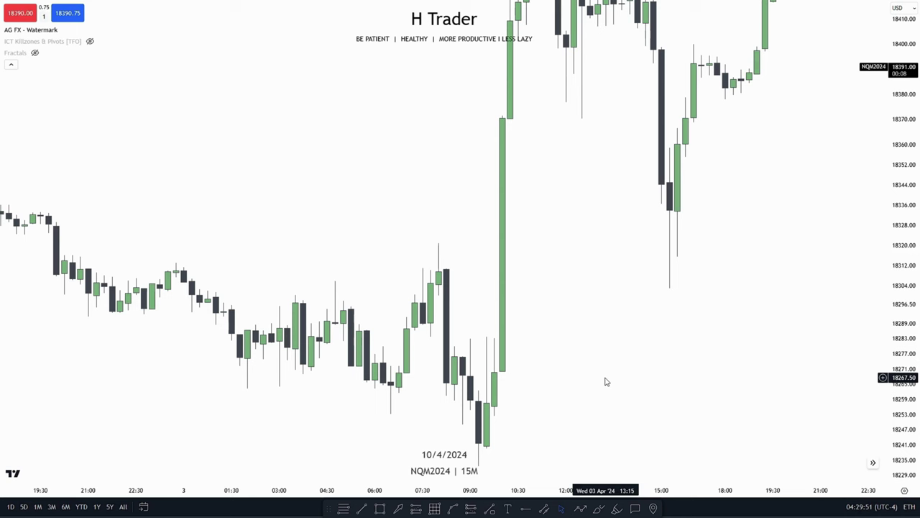
Trace the declining swings from the 2 April afternoon rally to 06:15 on 3 April with the highlighter on the 15M chart, and delete the stroke
{"action": "left_click_drag", "start_coordinate": [606, 381], "coordinate": [646, 329]}
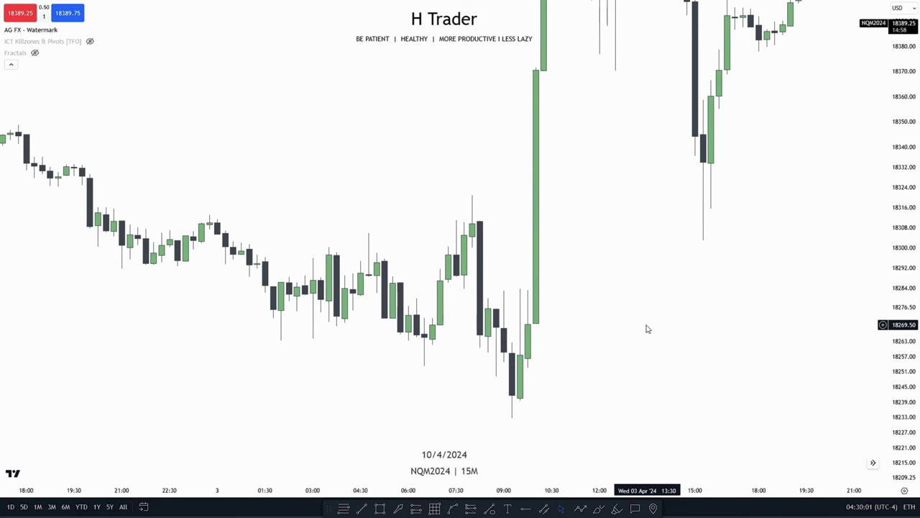
{"action": "left_click_drag", "start_coordinate": [596, 328], "coordinate": [602, 349]}
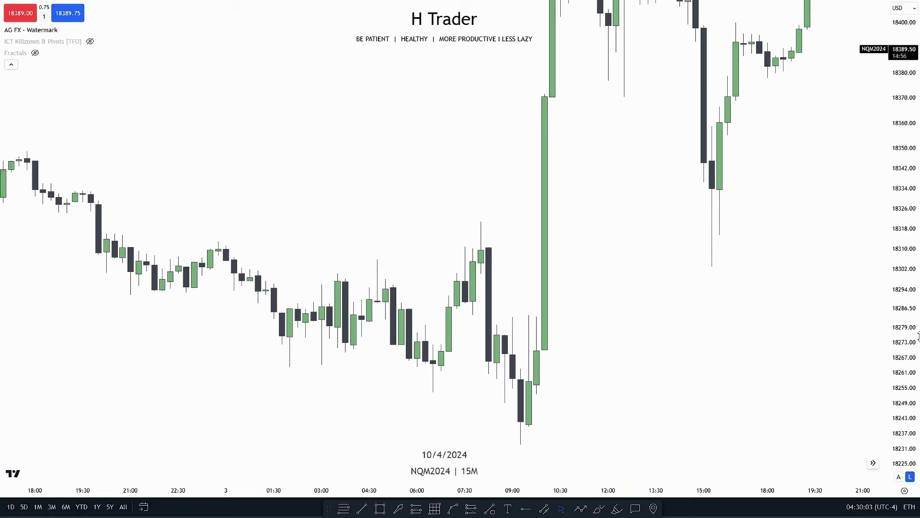
{"action": "scroll", "coordinate": [529, 366], "scroll_direction": "down", "scroll_amount": 1}
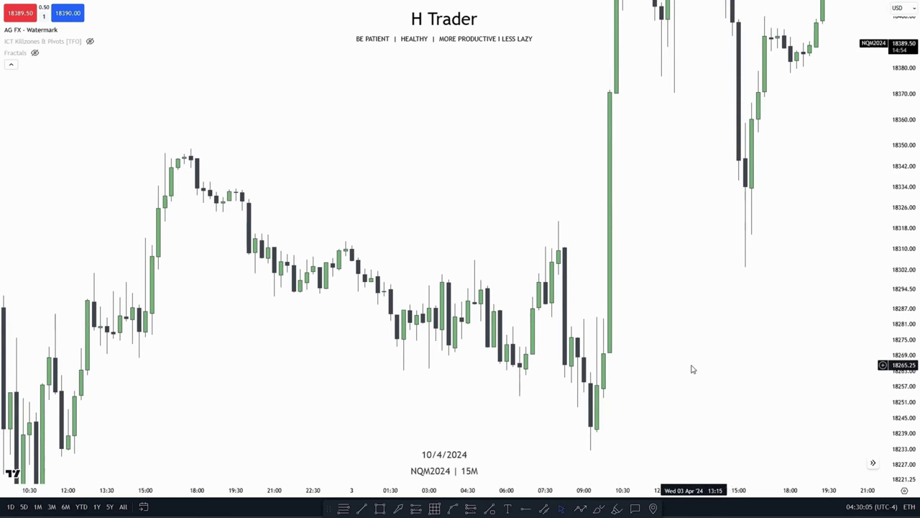
{"action": "scroll", "coordinate": [692, 370], "scroll_direction": "down", "scroll_amount": 1}
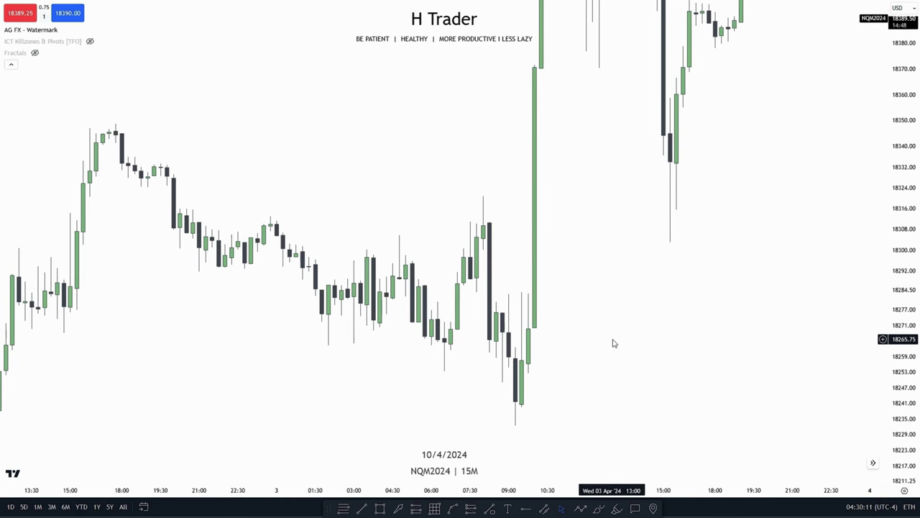
{"action": "left_click_drag", "start_coordinate": [616, 333], "coordinate": [598, 352]}
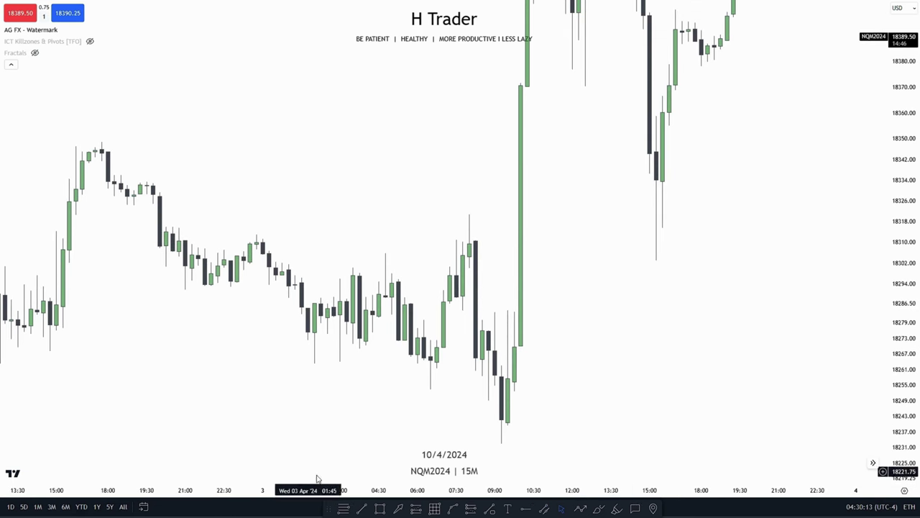
{"action": "left_click", "coordinate": [616, 508]}
{"action": "mouse_move", "coordinate": [66, 252]}
{"action": "left_mouse_down"}
{"action": "mouse_move", "coordinate": [115, 151]}
{"action": "mouse_move", "coordinate": [130, 200]}
{"action": "mouse_move", "coordinate": [152, 192]}
{"action": "mouse_move", "coordinate": [207, 282]}
{"action": "mouse_move", "coordinate": [272, 250]}
{"action": "mouse_move", "coordinate": [314, 344]}
{"action": "mouse_move", "coordinate": [404, 285]}
{"action": "mouse_move", "coordinate": [425, 376]}
{"action": "left_mouse_up"}
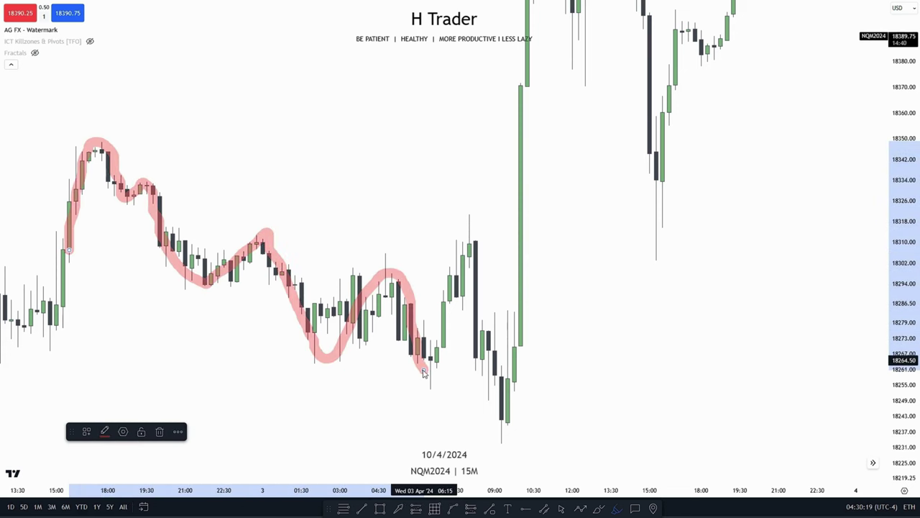
{"action": "key", "text": "Delete"}
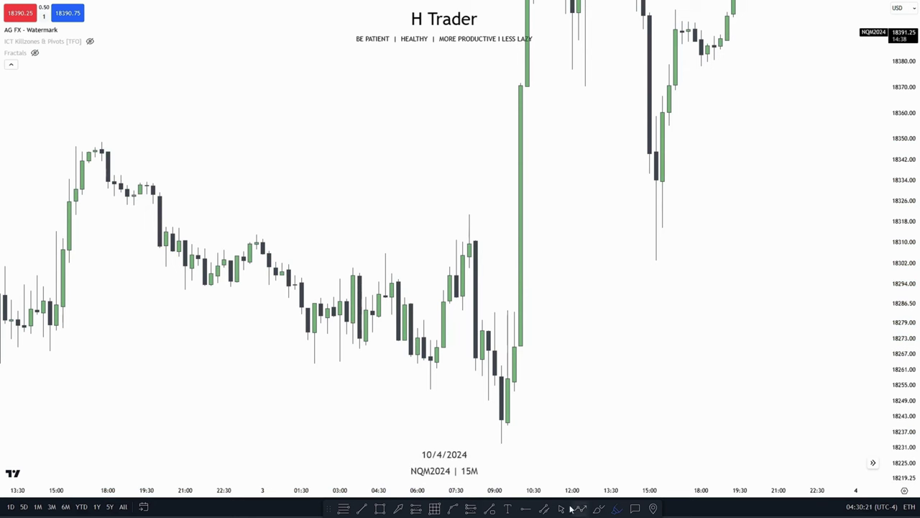
Draw a horizontal trend line at 18305.75 from the 04:45 high to the 08:00 candle, and delete it
{"action": "left_click", "coordinate": [361, 508]}
{"action": "left_click", "coordinate": [352, 387]}
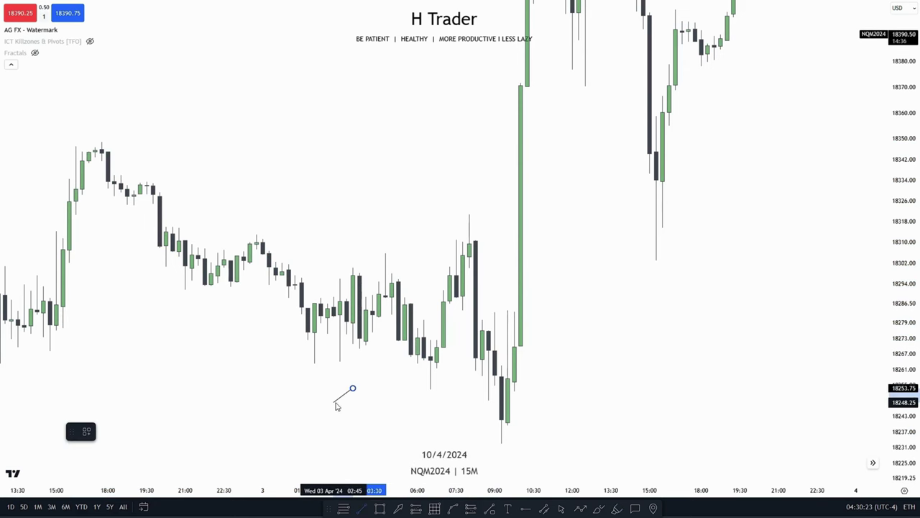
{"action": "left_click", "coordinate": [385, 253]}
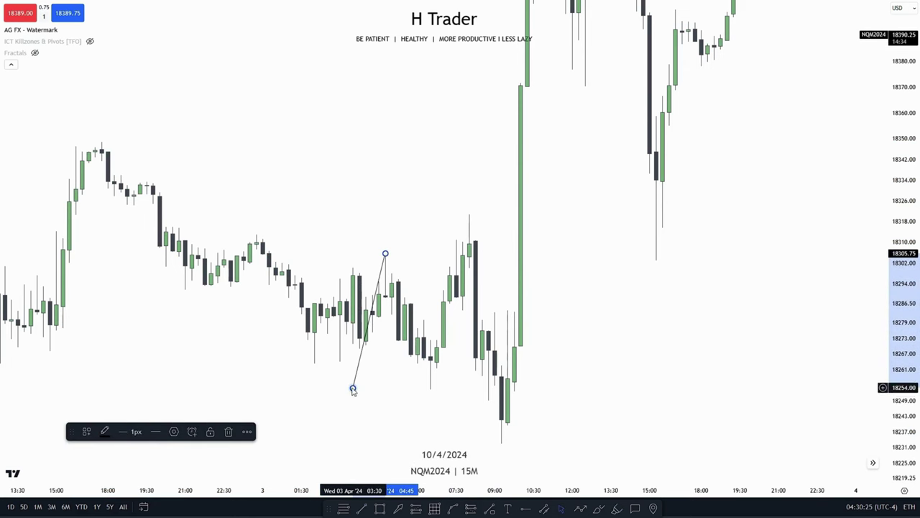
{"action": "left_click_drag", "start_coordinate": [353, 387], "coordinate": [478, 267]}
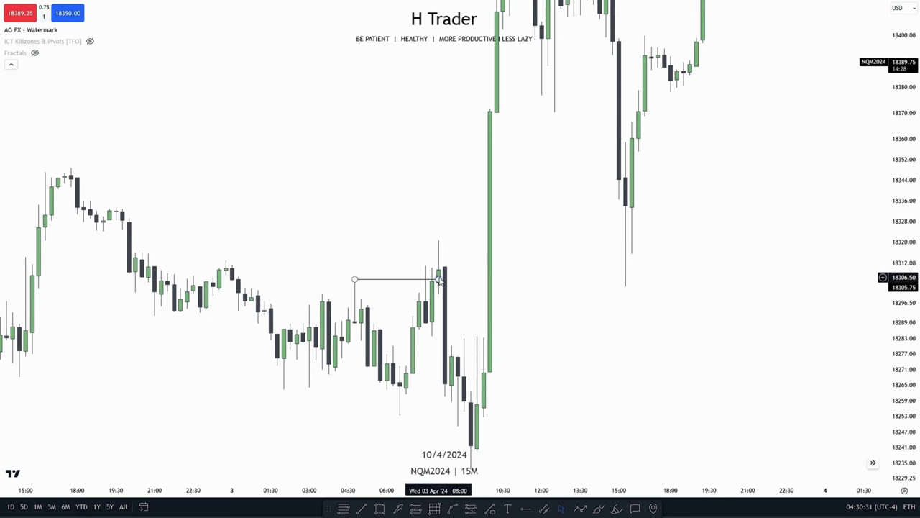
{"action": "left_click", "coordinate": [438, 279]}
{"action": "key", "text": "Delete"}
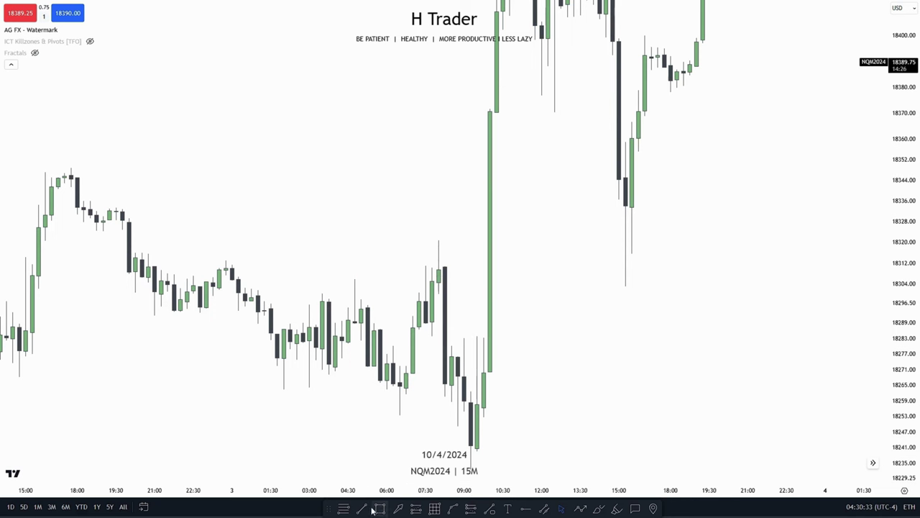
Draw a rectangle between 18324.75 and 18316.00 over the gap, from 19:45 on 2 April to 16:45 on 3 April
{"action": "left_click", "coordinate": [122, 230]}
{"action": "left_click", "coordinate": [136, 253]}
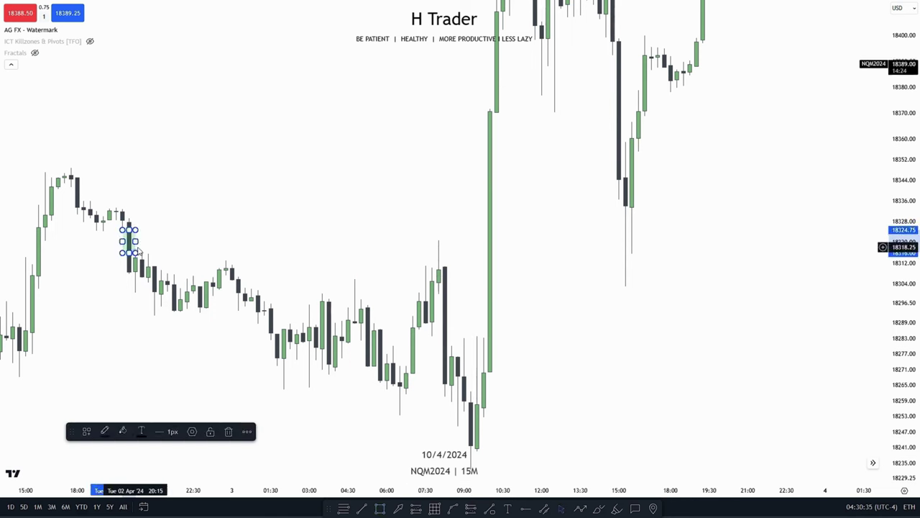
{"action": "left_click_drag", "start_coordinate": [135, 242], "coordinate": [664, 241]}
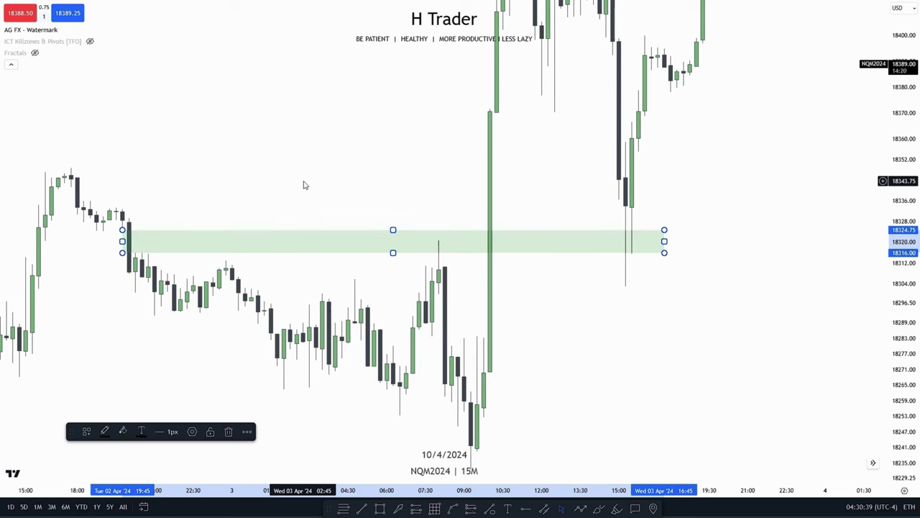
Delete the rectangle over the gap and circle the 08:00 swing high on 3 April with the brush
{"action": "key", "text": "Delete"}
{"action": "left_click_drag", "start_coordinate": [496, 277], "coordinate": [507, 215]}
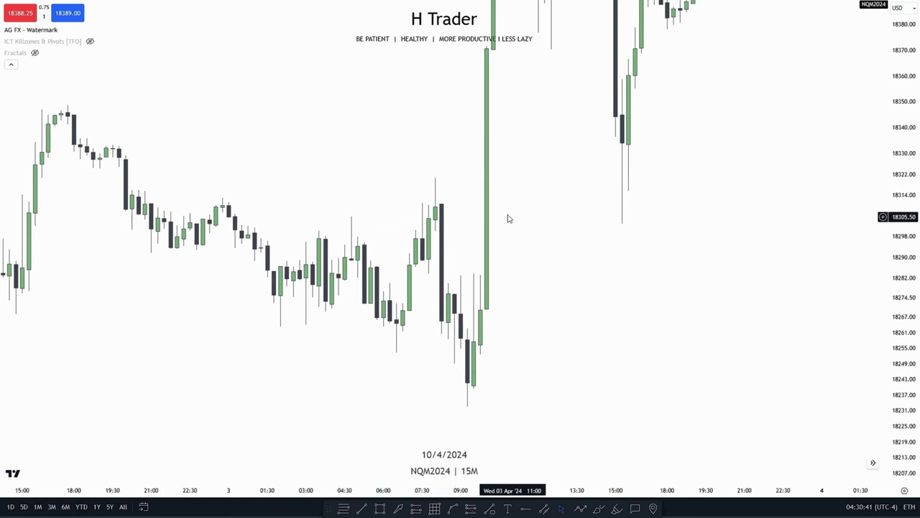
{"action": "left_click", "coordinate": [598, 509]}
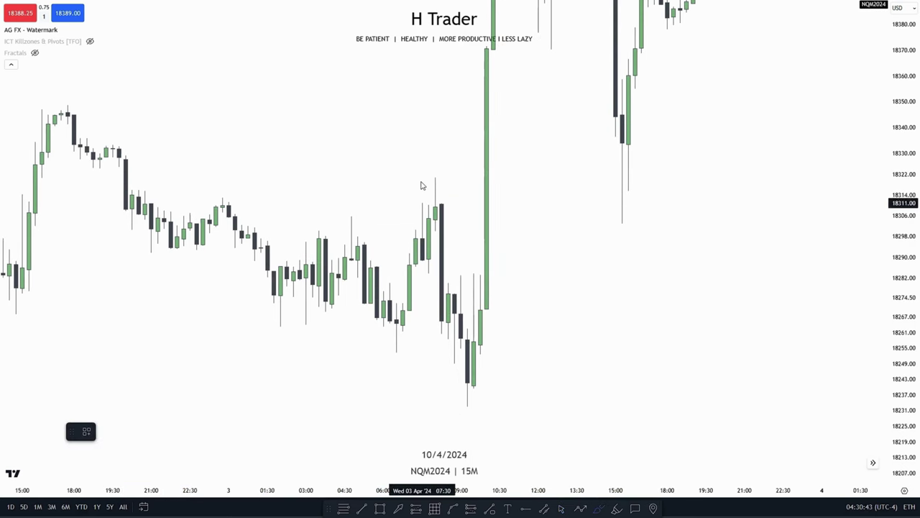
{"action": "mouse_move", "coordinate": [425, 175]}
{"action": "left_mouse_down"}
{"action": "mouse_move", "coordinate": [454, 191]}
{"action": "mouse_move", "coordinate": [428, 174]}
{"action": "left_mouse_up"}
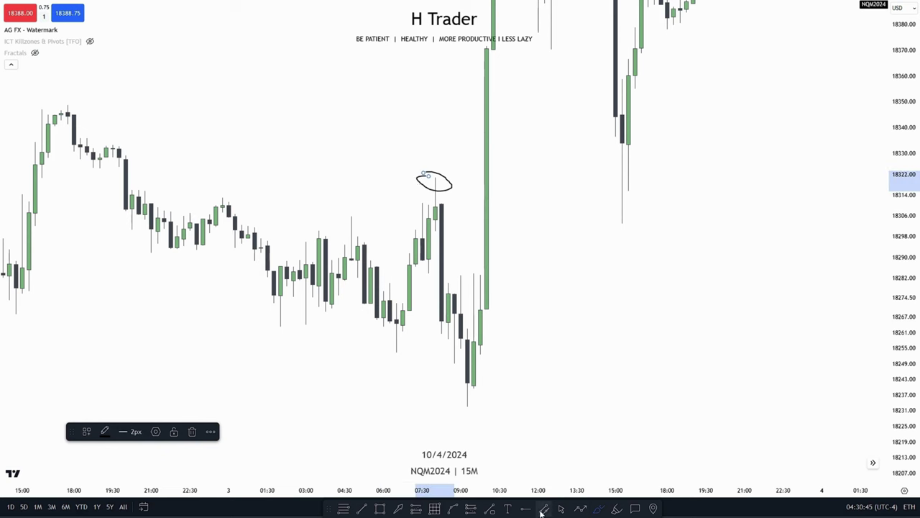
{"action": "left_click", "coordinate": [539, 426]}
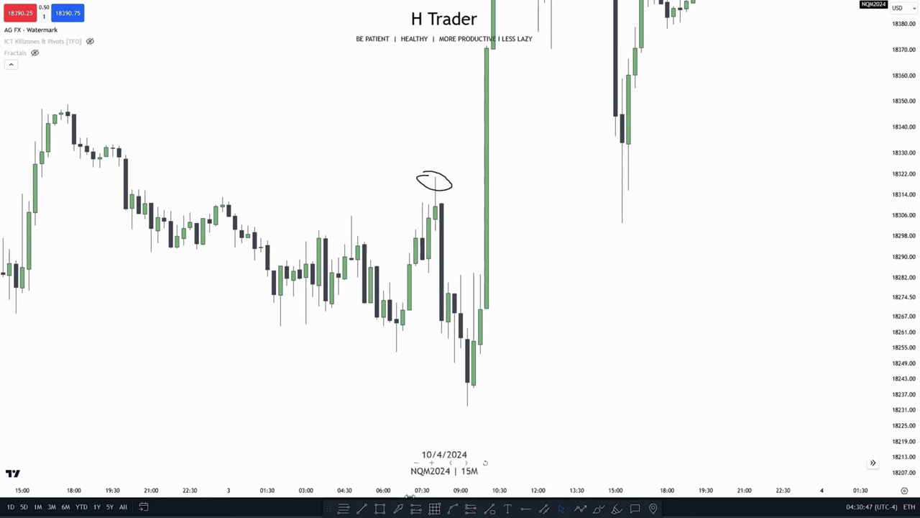
Draw a horizontal trend line at 18253.25 from the 06:30 low to the 09:15 candle on 3 April
{"action": "left_click", "coordinate": [360, 509]}
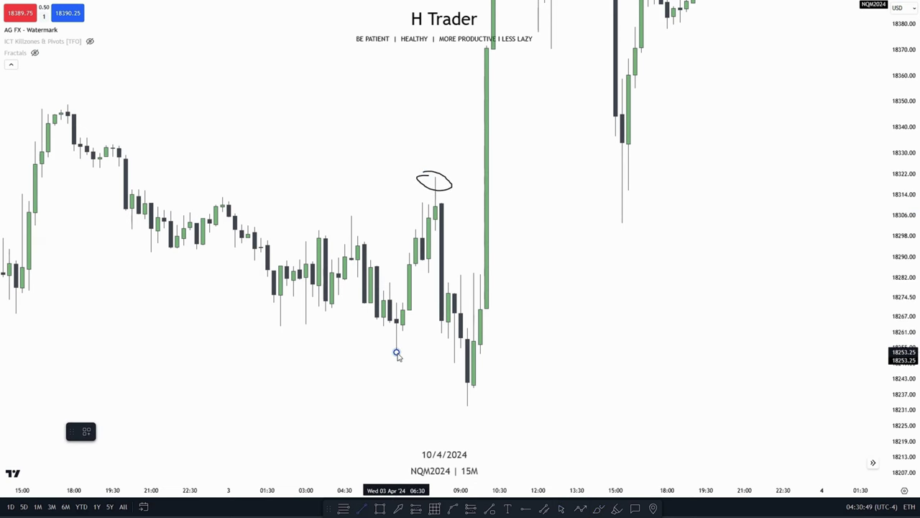
{"action": "left_click", "coordinate": [397, 354]}
{"action": "left_click", "coordinate": [469, 368], "text": "shift"}
{"action": "left_click_drag", "start_coordinate": [535, 348], "coordinate": [537, 312]}
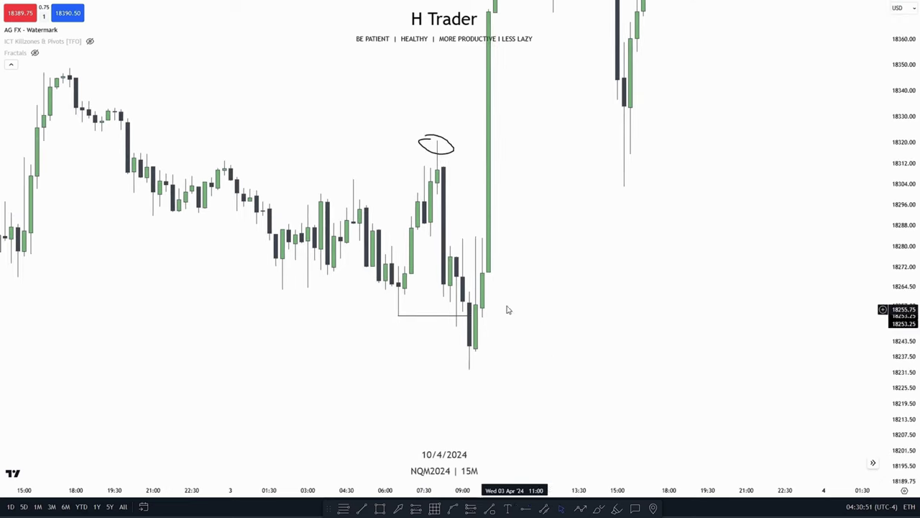
Draw a trend line from the 2 April midday low at 18230.00 to the 09:15 low at 18232.50 on 3 April, and delete it
{"action": "scroll", "coordinate": [379, 398], "scroll_direction": "down", "scroll_amount": 3}
{"action": "left_click_drag", "start_coordinate": [389, 387], "coordinate": [325, 389]}
{"action": "left_click", "coordinate": [361, 509]}
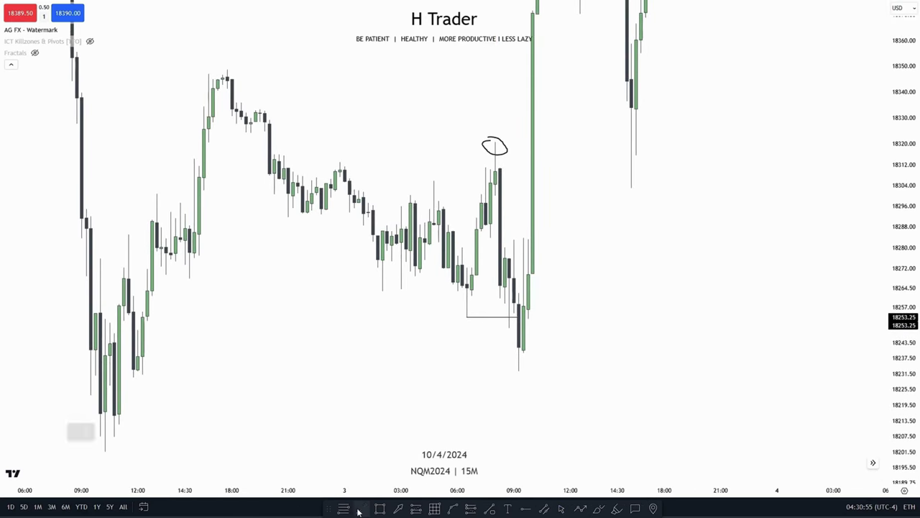
{"action": "left_click", "coordinate": [133, 377]}
{"action": "left_click", "coordinate": [520, 372]}
{"action": "left_click", "coordinate": [372, 351]}
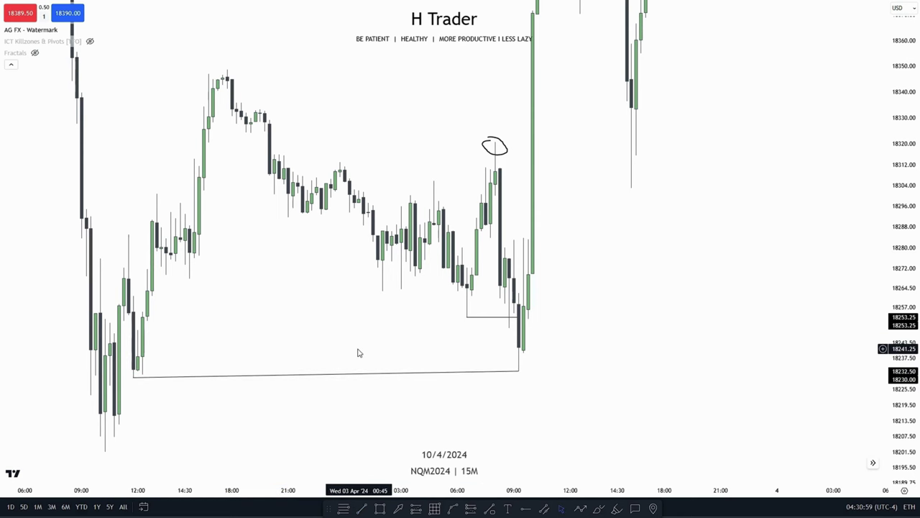
{"action": "scroll", "coordinate": [363, 355], "scroll_direction": "up", "scroll_amount": 2}
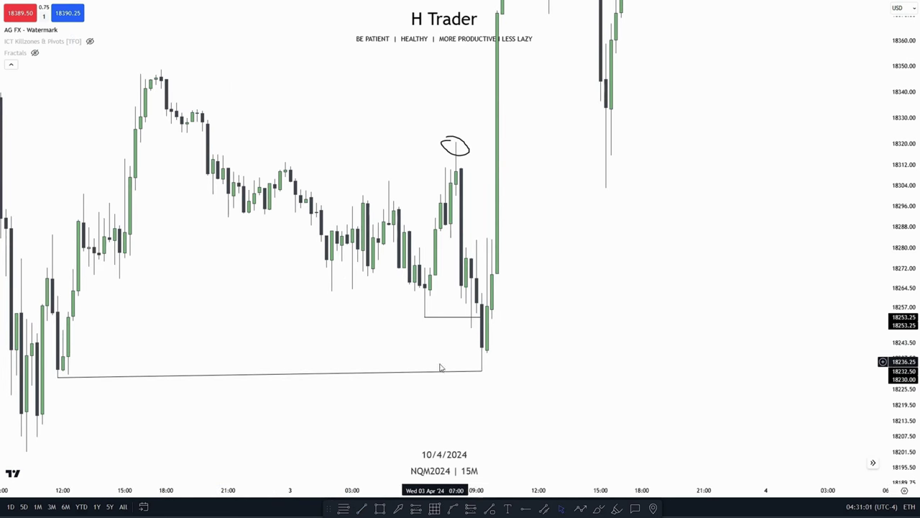
{"action": "left_click", "coordinate": [381, 375]}
{"action": "key", "text": "Delete"}
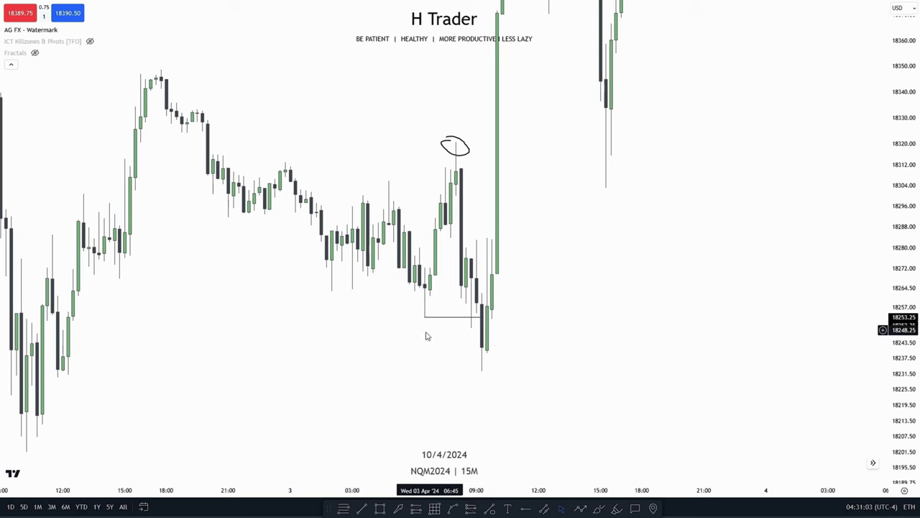
Replace the circle on the 08:00 swing high with a horizontal trend line at 18320.75 reaching the 10:00 candle
{"action": "left_click_drag", "start_coordinate": [527, 146], "coordinate": [516, 260]}
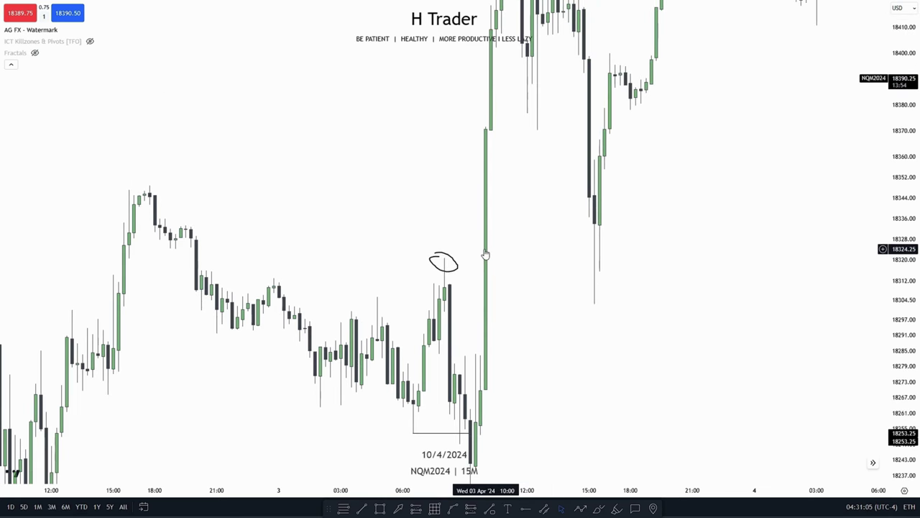
{"action": "scroll", "coordinate": [483, 251], "scroll_direction": "up", "scroll_amount": 3}
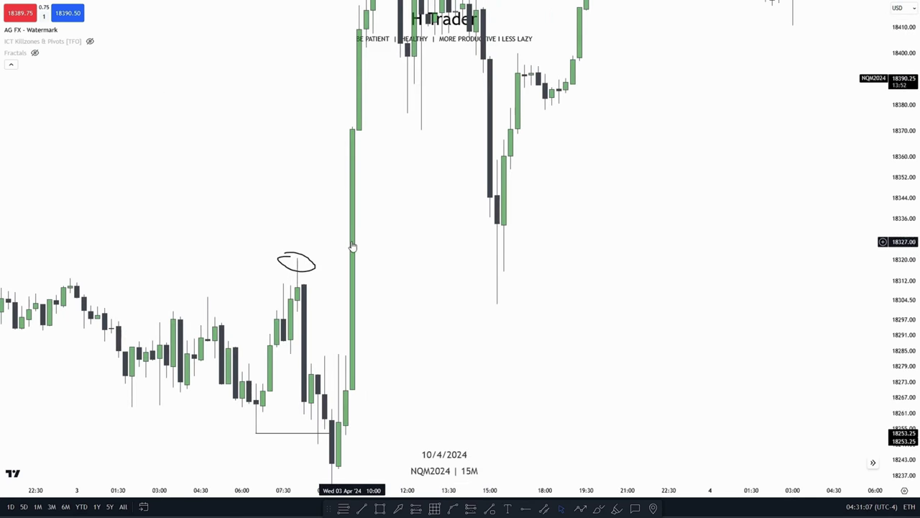
{"action": "scroll", "coordinate": [352, 246], "scroll_direction": "left", "scroll_amount": 3}
{"action": "left_click", "coordinate": [348, 284]}
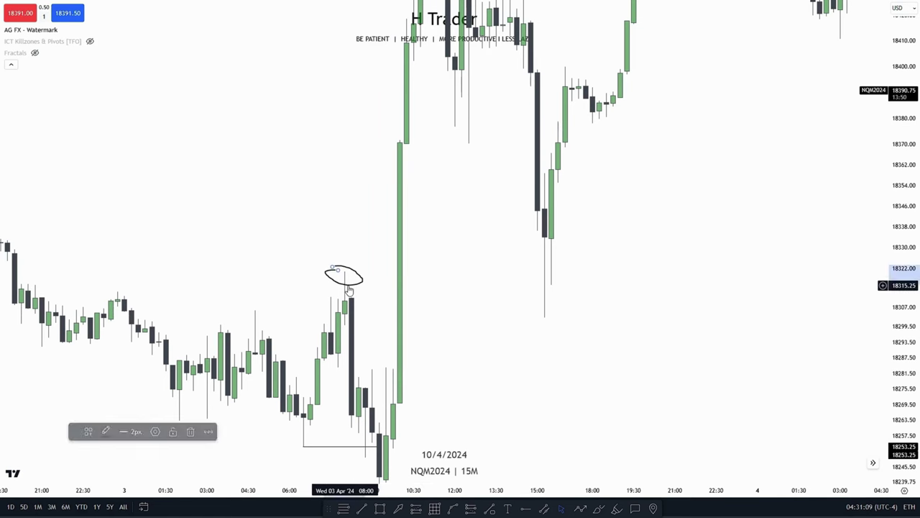
{"action": "key", "text": "Delete"}
{"action": "left_click", "coordinate": [365, 508]}
{"action": "left_click", "coordinate": [346, 272]}
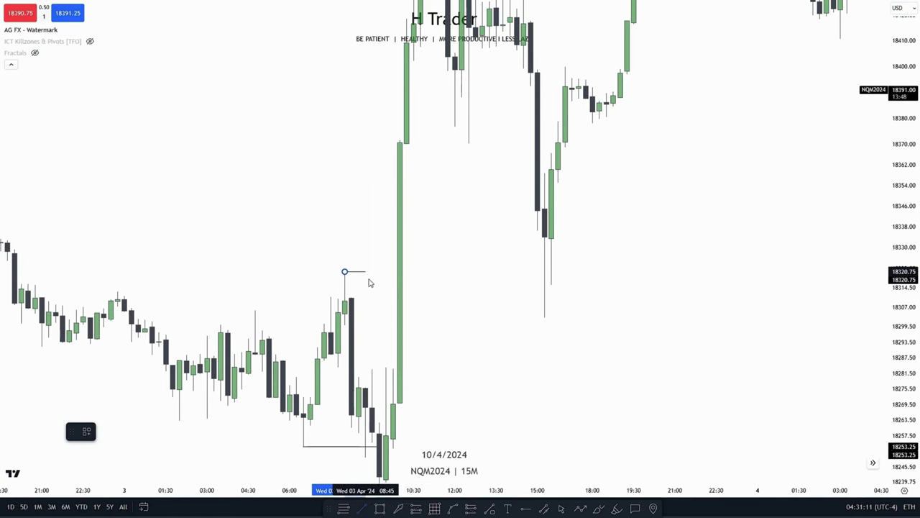
{"action": "left_click", "coordinate": [400, 286], "text": "shift"}
{"action": "left_click_drag", "start_coordinate": [465, 291], "coordinate": [513, 288]}
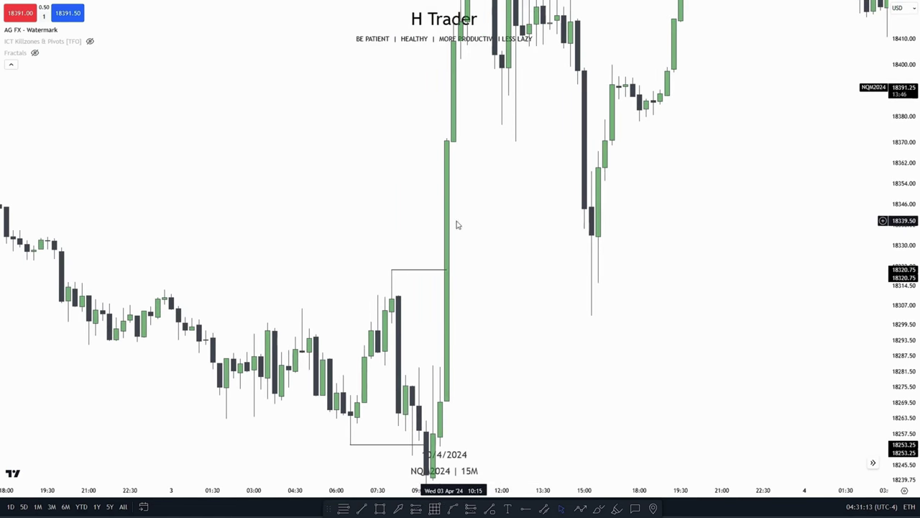
{"action": "left_click_drag", "start_coordinate": [909, 216], "coordinate": [910, 256]}
{"action": "left_click_drag", "start_coordinate": [516, 267], "coordinate": [501, 300]}
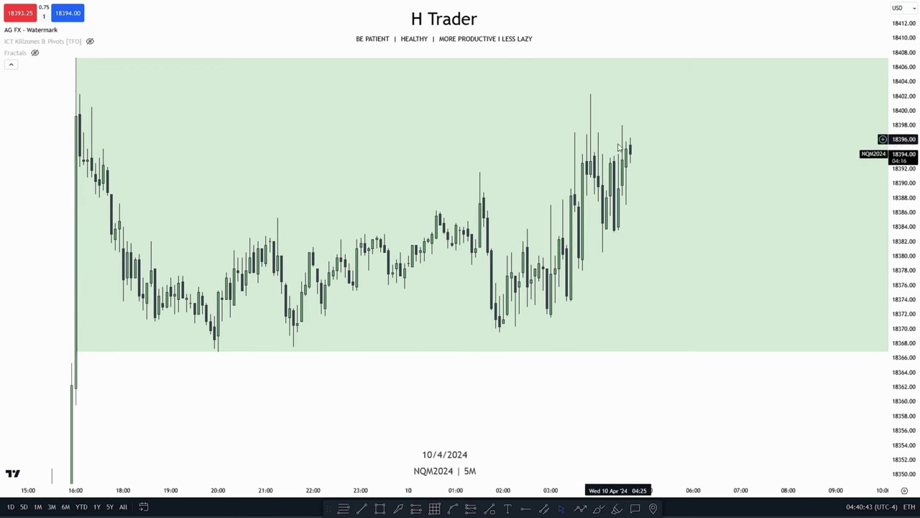
On the 5M chart, draw a horizontal trend line at 18375.50 from the 23:55 low on 9 April to the 01:45 candle, and delete it
{"action": "left_click_drag", "start_coordinate": [522, 438], "coordinate": [510, 438]}
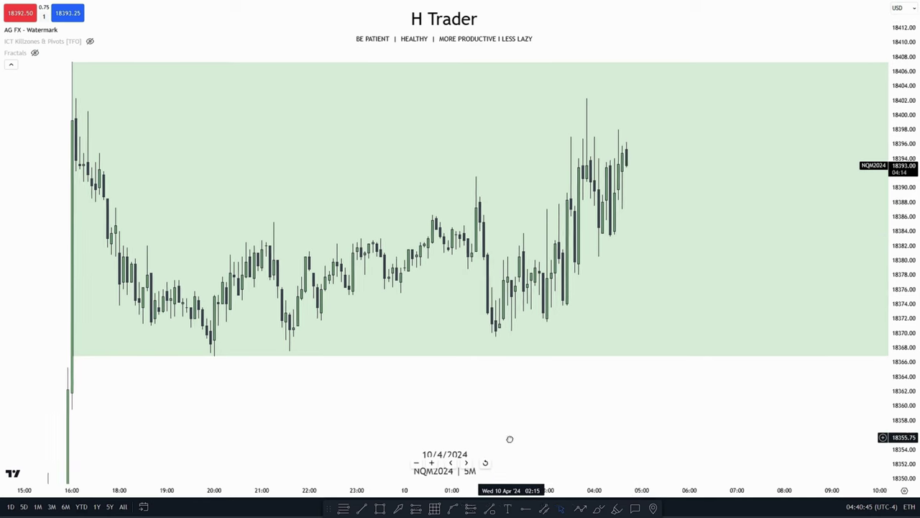
{"action": "left_click_drag", "start_coordinate": [895, 377], "coordinate": [895, 370]}
{"action": "left_click_drag", "start_coordinate": [519, 457], "coordinate": [515, 457]}
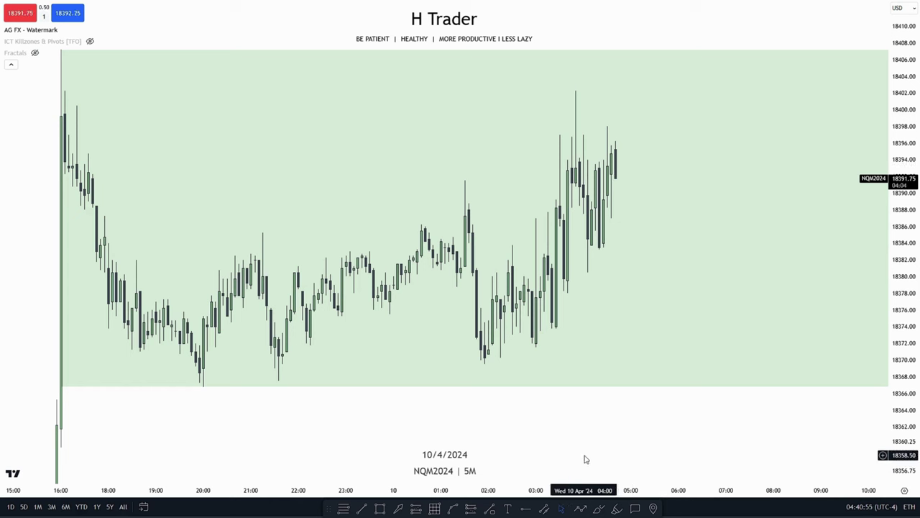
{"action": "left_click_drag", "start_coordinate": [576, 452], "coordinate": [532, 463]}
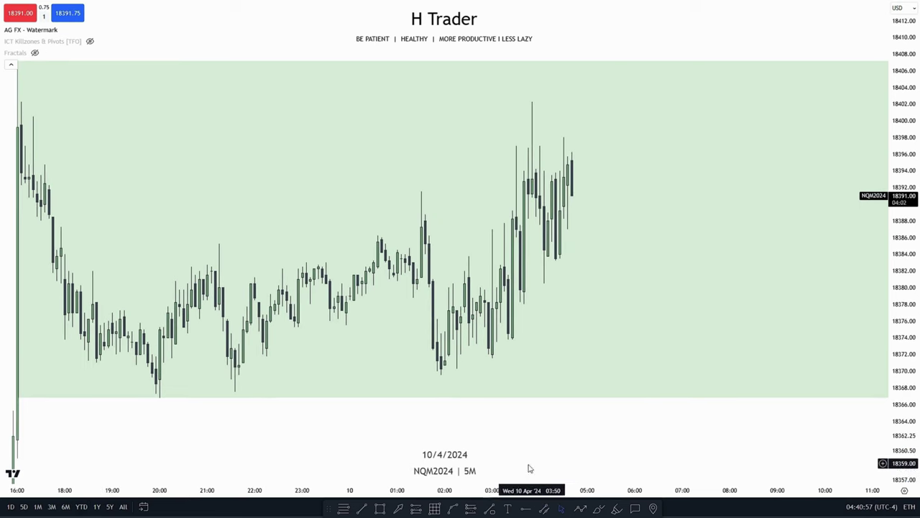
{"action": "left_click", "coordinate": [362, 507]}
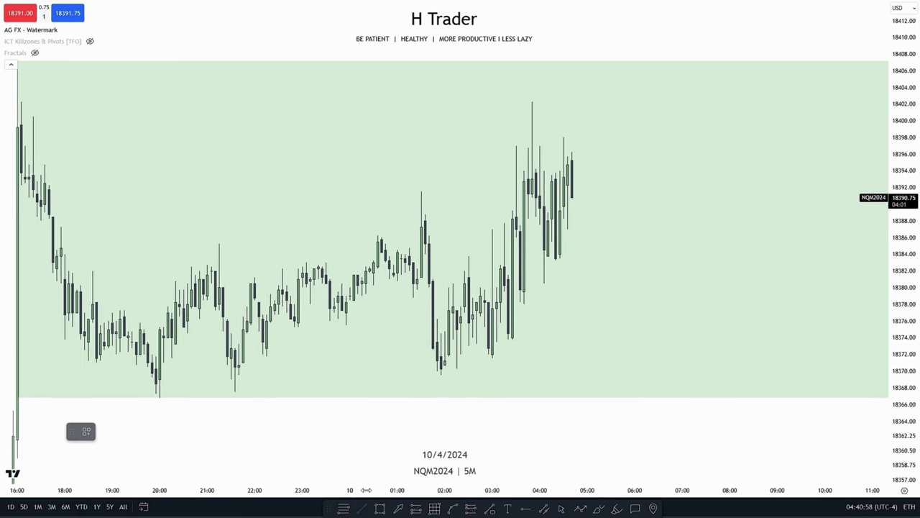
{"action": "left_click", "coordinate": [346, 325]}
{"action": "left_click", "coordinate": [434, 337], "text": "shift"}
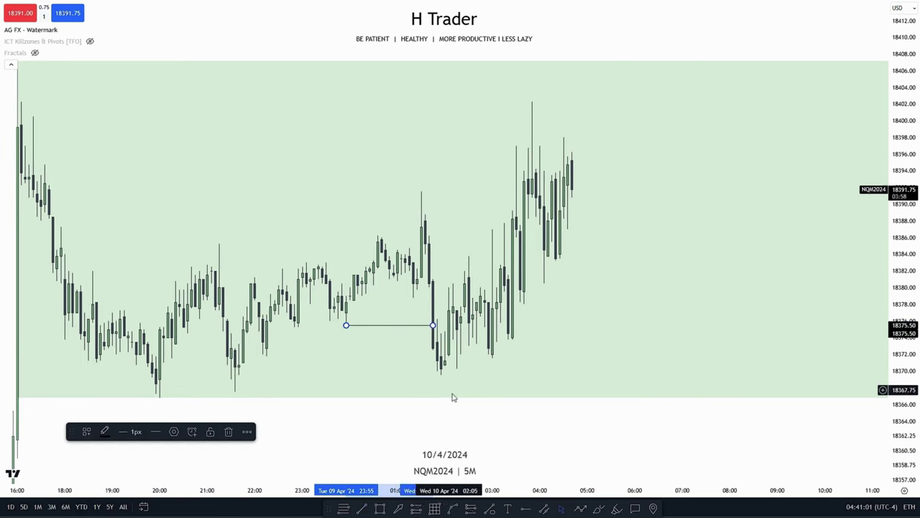
{"action": "left_click_drag", "start_coordinate": [485, 413], "coordinate": [479, 396]}
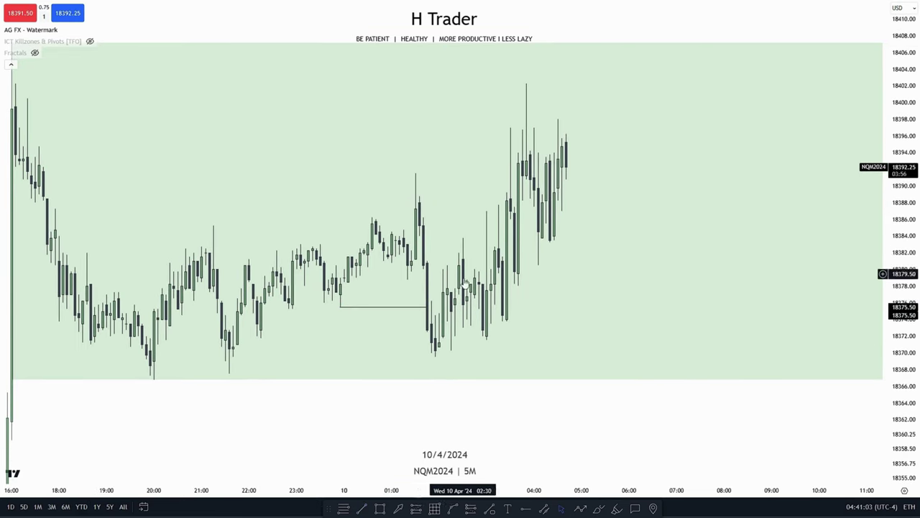
{"action": "left_click", "coordinate": [347, 308]}
{"action": "key", "text": "Delete"}
Draw a horizontal trend line at 18385.25 from the 21:15 high on 9 April to the 01:30 candle on 10 April, and delete it
{"action": "left_click_drag", "start_coordinate": [410, 427], "coordinate": [490, 431]}
{"action": "left_click_drag", "start_coordinate": [838, 365], "coordinate": [807, 349]}
{"action": "left_click_drag", "start_coordinate": [897, 383], "coordinate": [897, 361]}
{"action": "left_click_drag", "start_coordinate": [569, 426], "coordinate": [612, 433]}
{"action": "left_click_drag", "start_coordinate": [444, 463], "coordinate": [432, 471]}
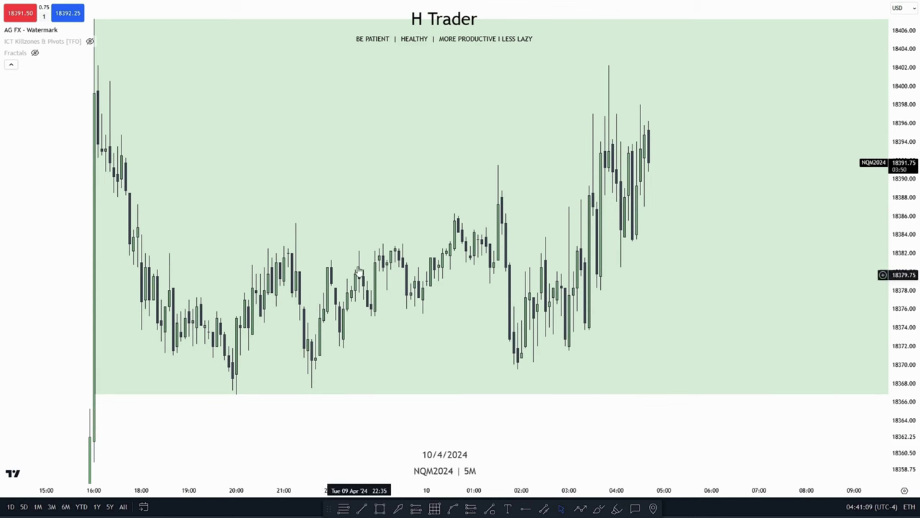
{"action": "key", "text": "alt+t"}
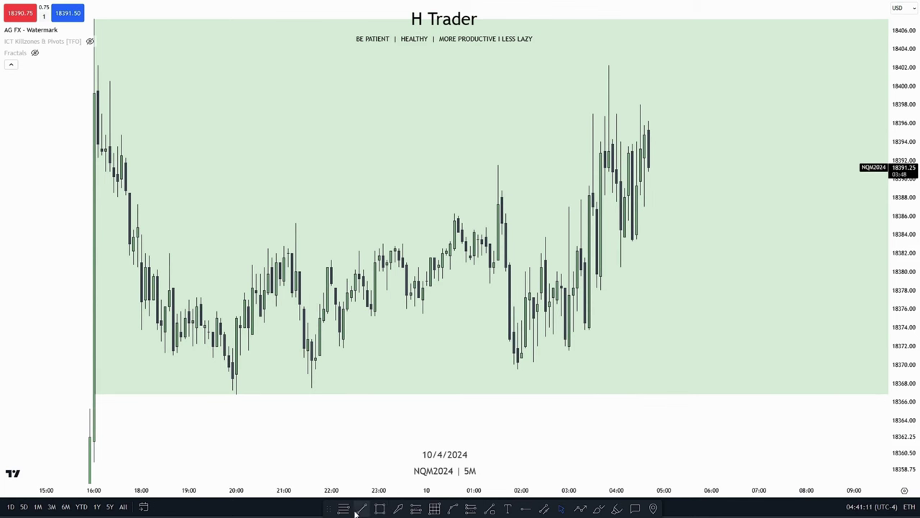
{"action": "left_click", "coordinate": [296, 227]}
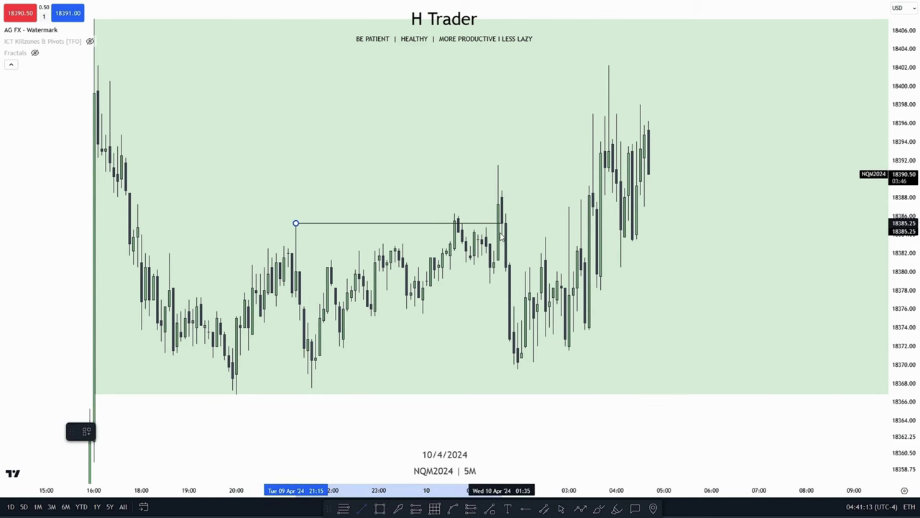
{"action": "left_click", "coordinate": [498, 232], "text": "shift"}
{"action": "left_click_drag", "start_coordinate": [501, 444], "coordinate": [463, 439]}
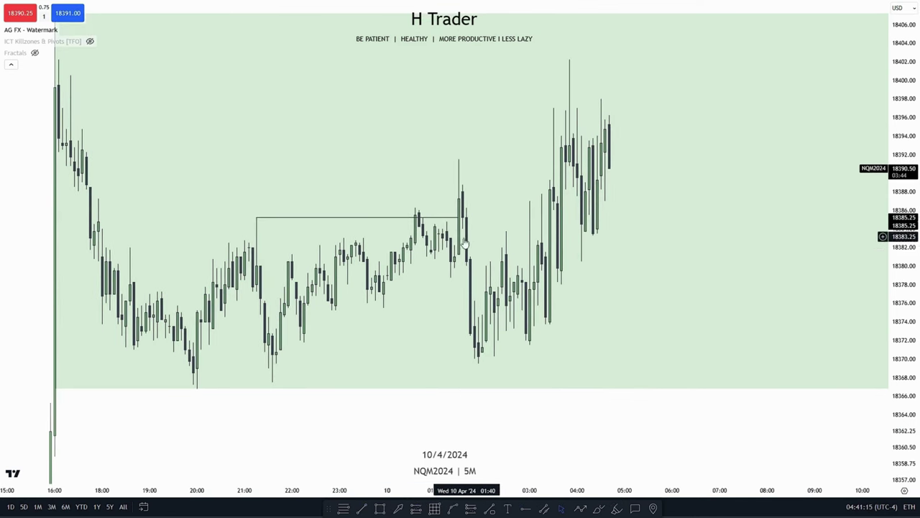
{"action": "left_click", "coordinate": [296, 220]}
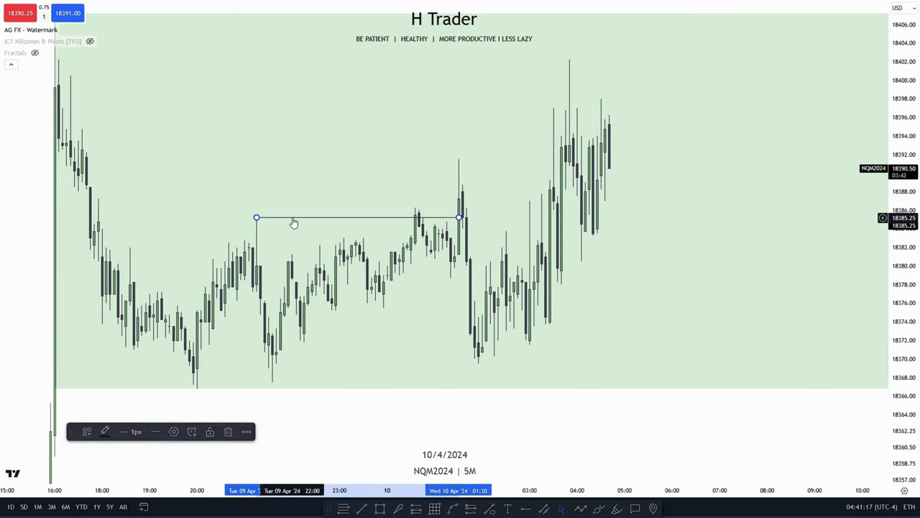
{"action": "key", "text": "Delete"}
{"action": "left_click_drag", "start_coordinate": [328, 431], "coordinate": [334, 434]}
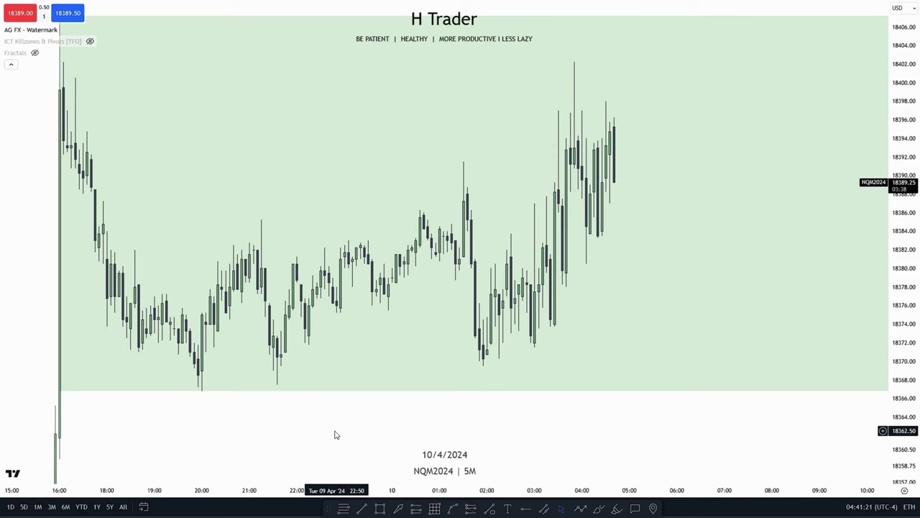
{"action": "left_click_drag", "start_coordinate": [912, 223], "coordinate": [911, 345]}
{"action": "scroll", "coordinate": [676, 379], "scroll_direction": "down", "scroll_amount": 2}
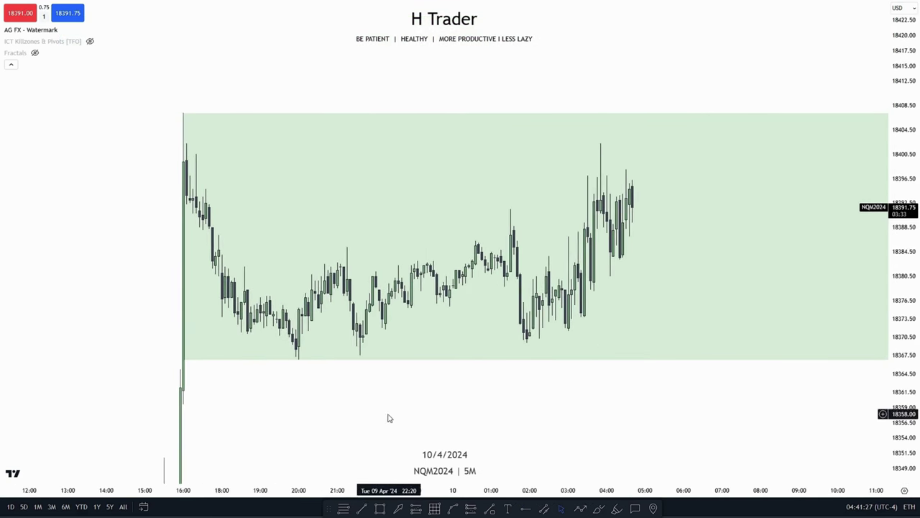
{"action": "left_click_drag", "start_coordinate": [388, 418], "coordinate": [317, 415]}
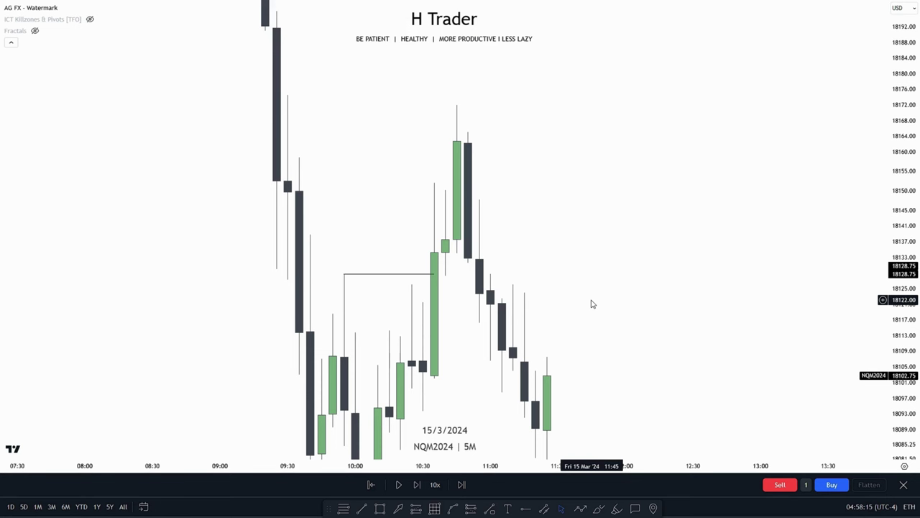
Switch the 15 March 2024 chart to the 15-minute timeframe and examine the candles around the 18128.75 line
{"action": "left_click_drag", "start_coordinate": [592, 304], "coordinate": [621, 191]}
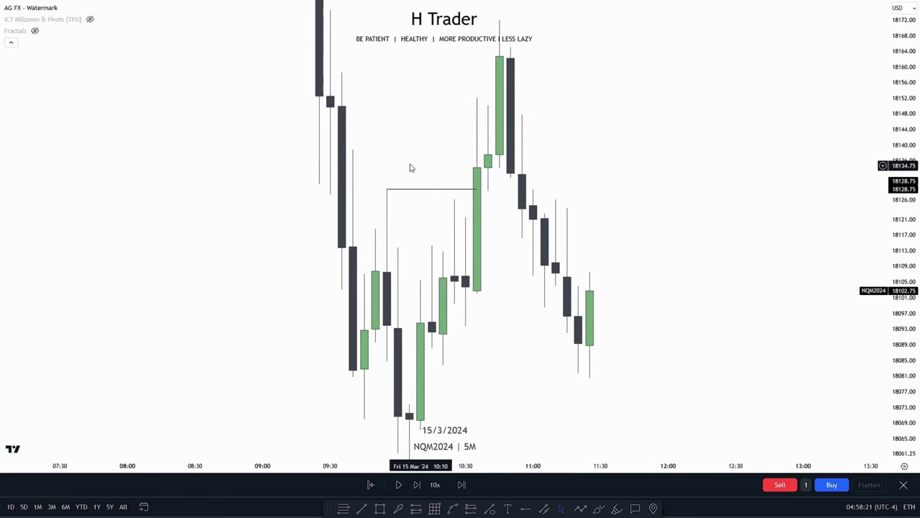
{"action": "left_click_drag", "start_coordinate": [493, 242], "coordinate": [461, 298]}
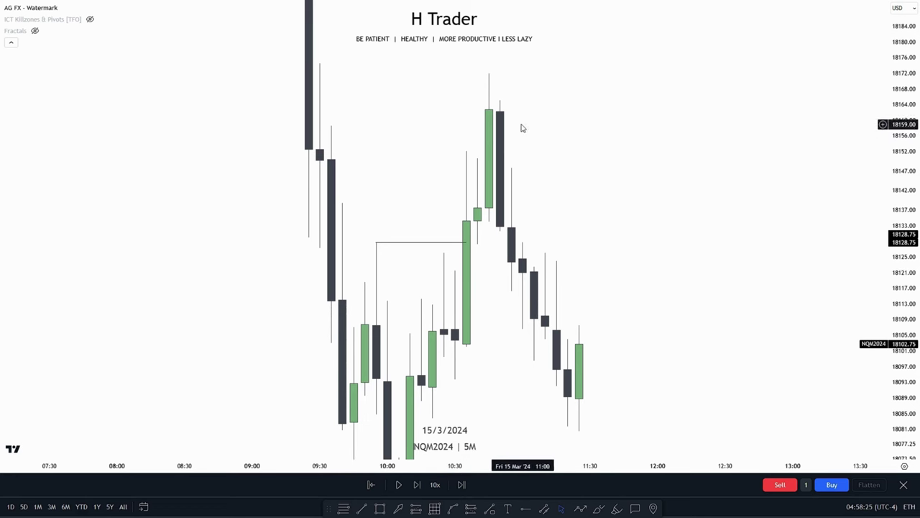
{"action": "type", "text": "15"}
{"action": "key", "text": "Return"}
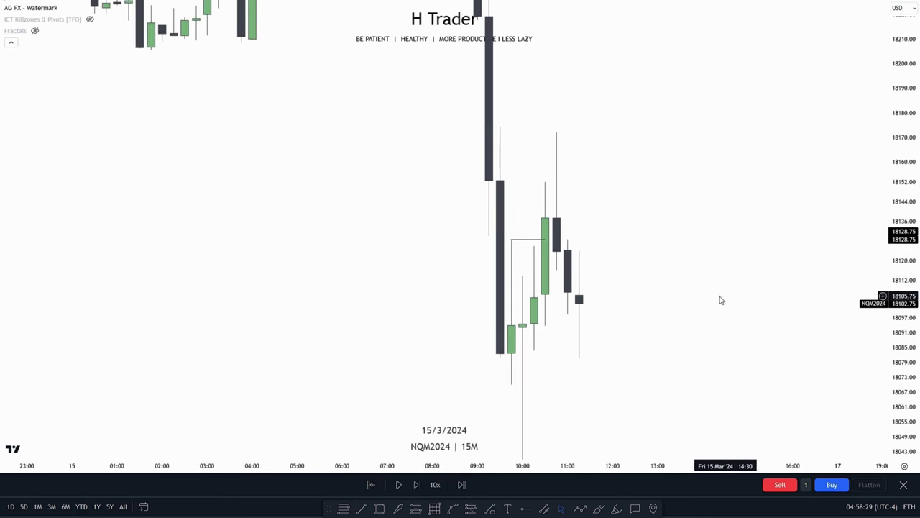
{"action": "scroll", "coordinate": [654, 289], "scroll_direction": "up", "scroll_amount": 2}
{"action": "mouse_move", "coordinate": [618, 299]}
{"action": "left_mouse_down"}
{"action": "mouse_move", "coordinate": [605, 339]}
{"action": "mouse_move", "coordinate": [609, 310]}
{"action": "left_mouse_up"}
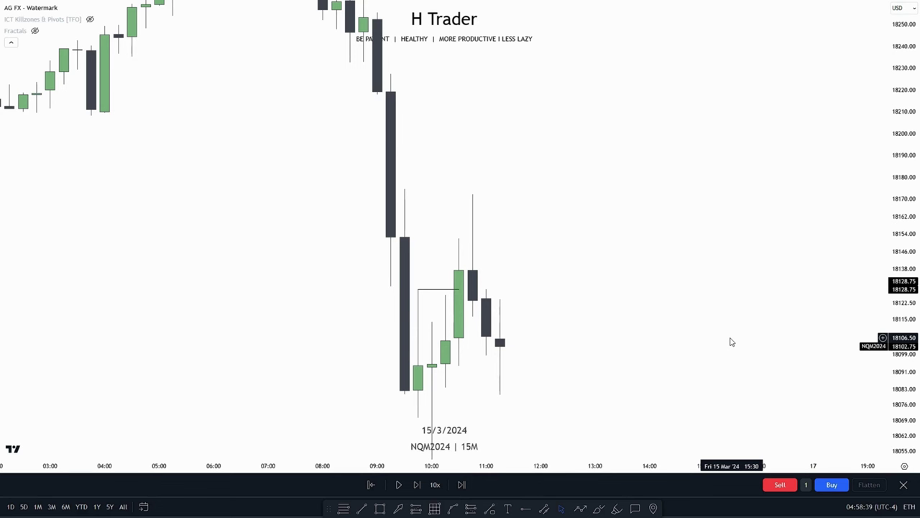
{"action": "left_click_drag", "start_coordinate": [571, 238], "coordinate": [583, 256]}
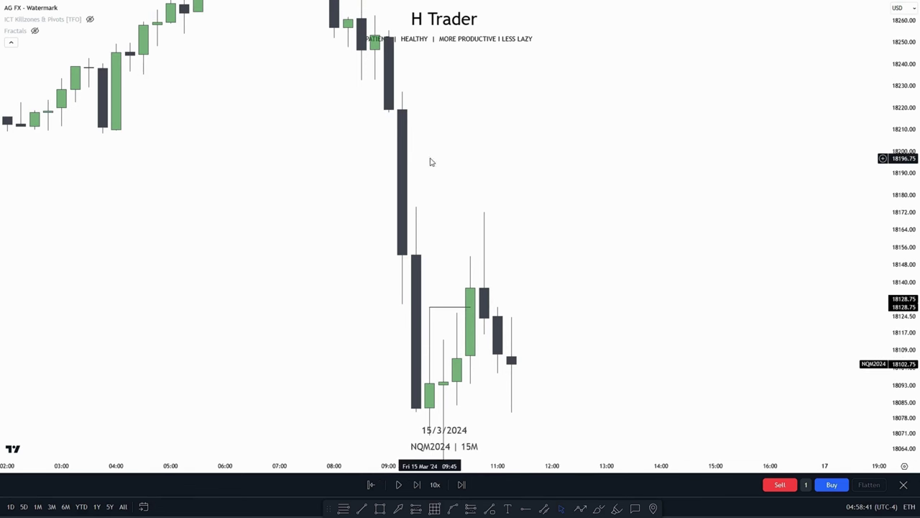
{"action": "left_click_drag", "start_coordinate": [525, 232], "coordinate": [508, 163]}
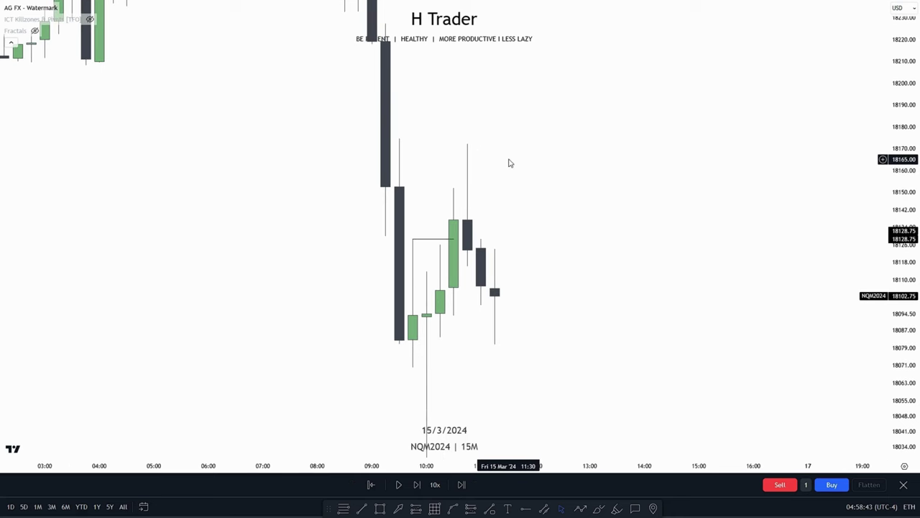